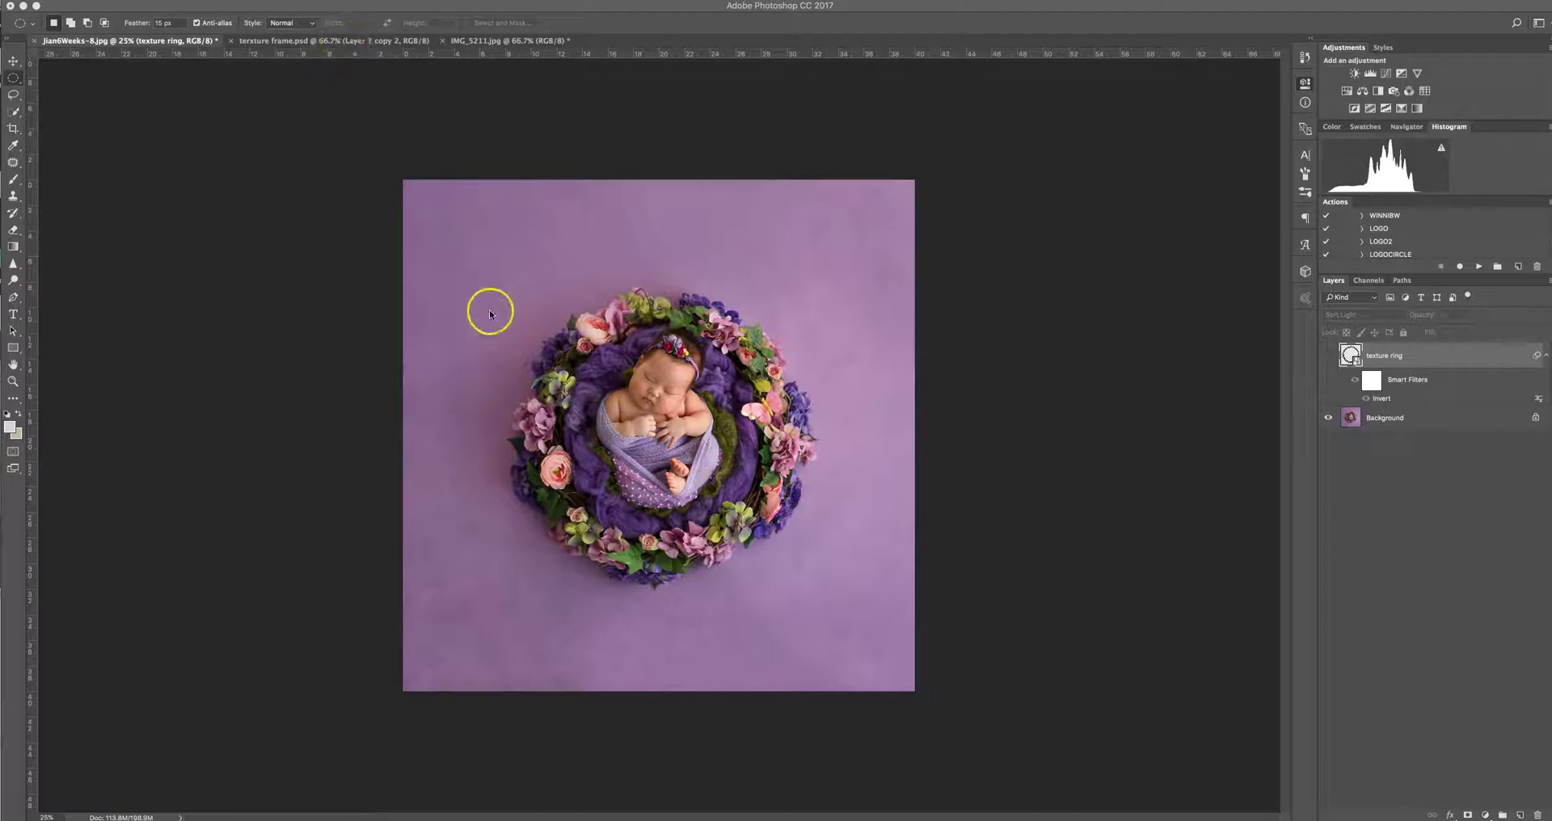
Turn the texture ring layer's visibility on, then hide it again
left_click(1330, 354)
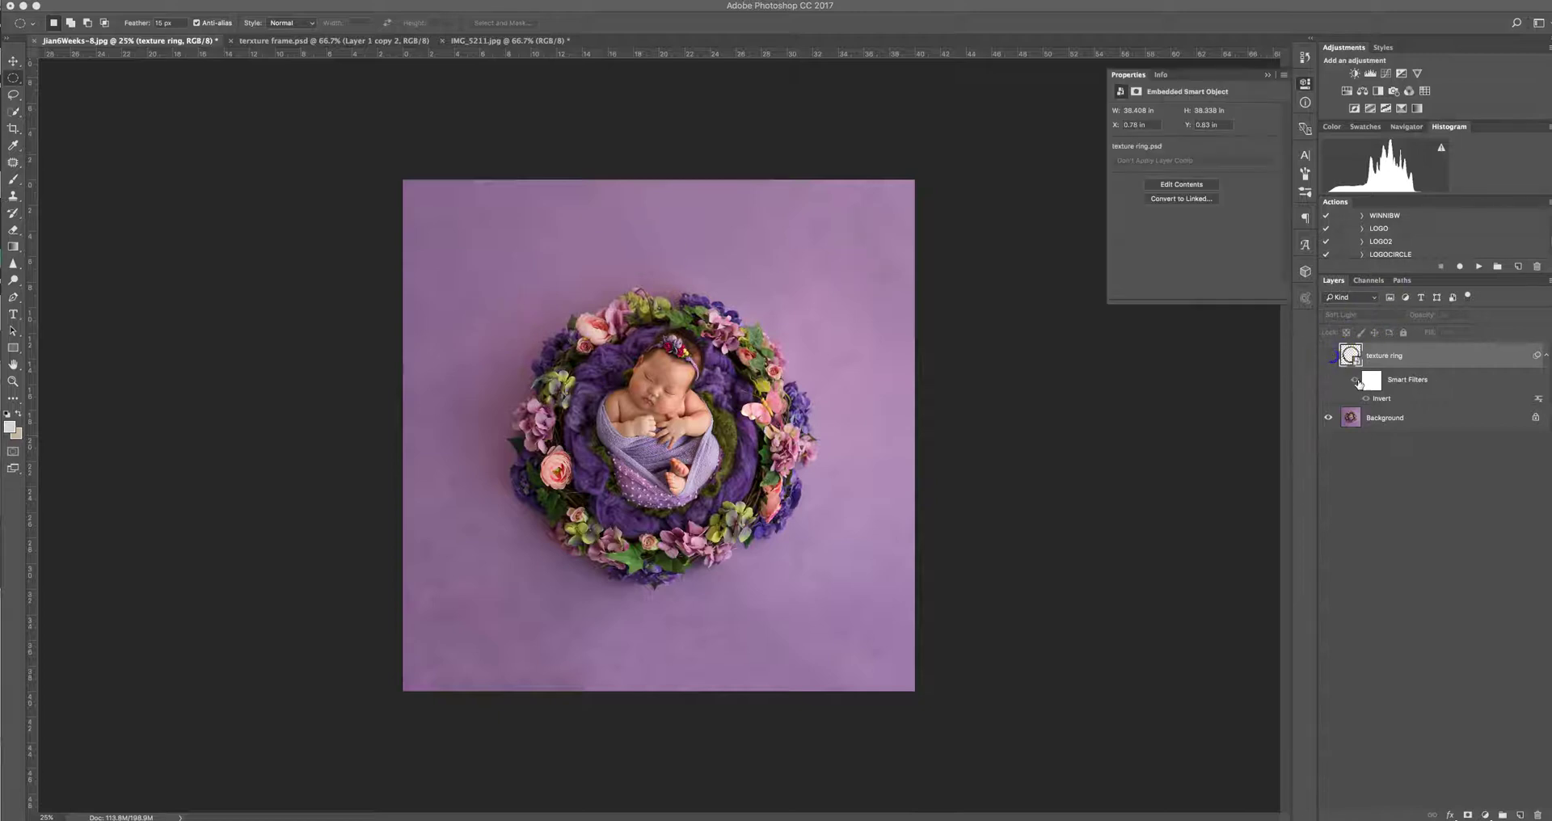
left_click(1329, 356)
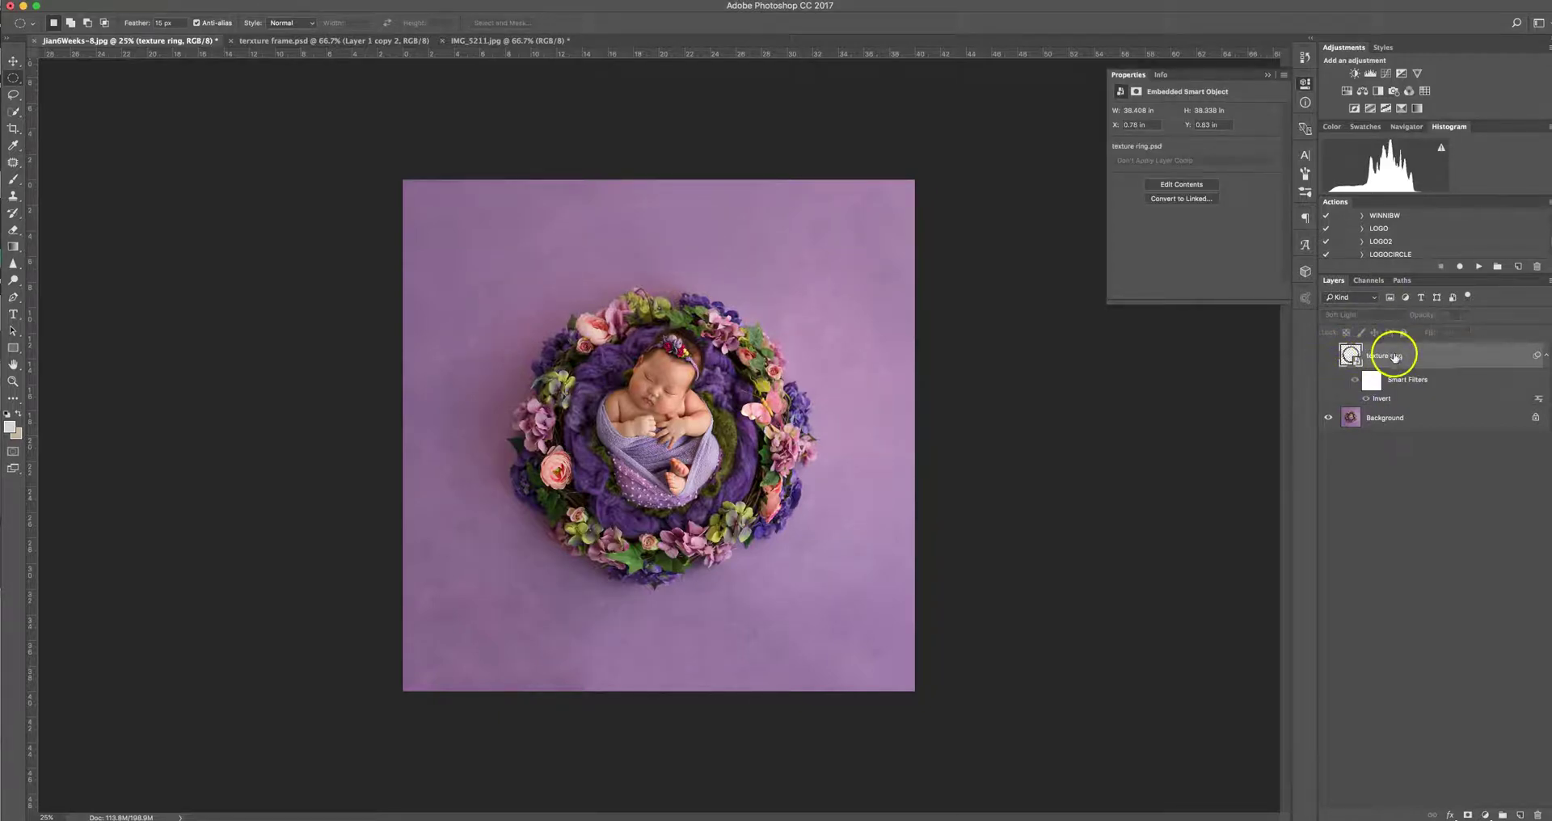
Delete the texture ring layer and switch to the texture frame.psd document
key("Delete")
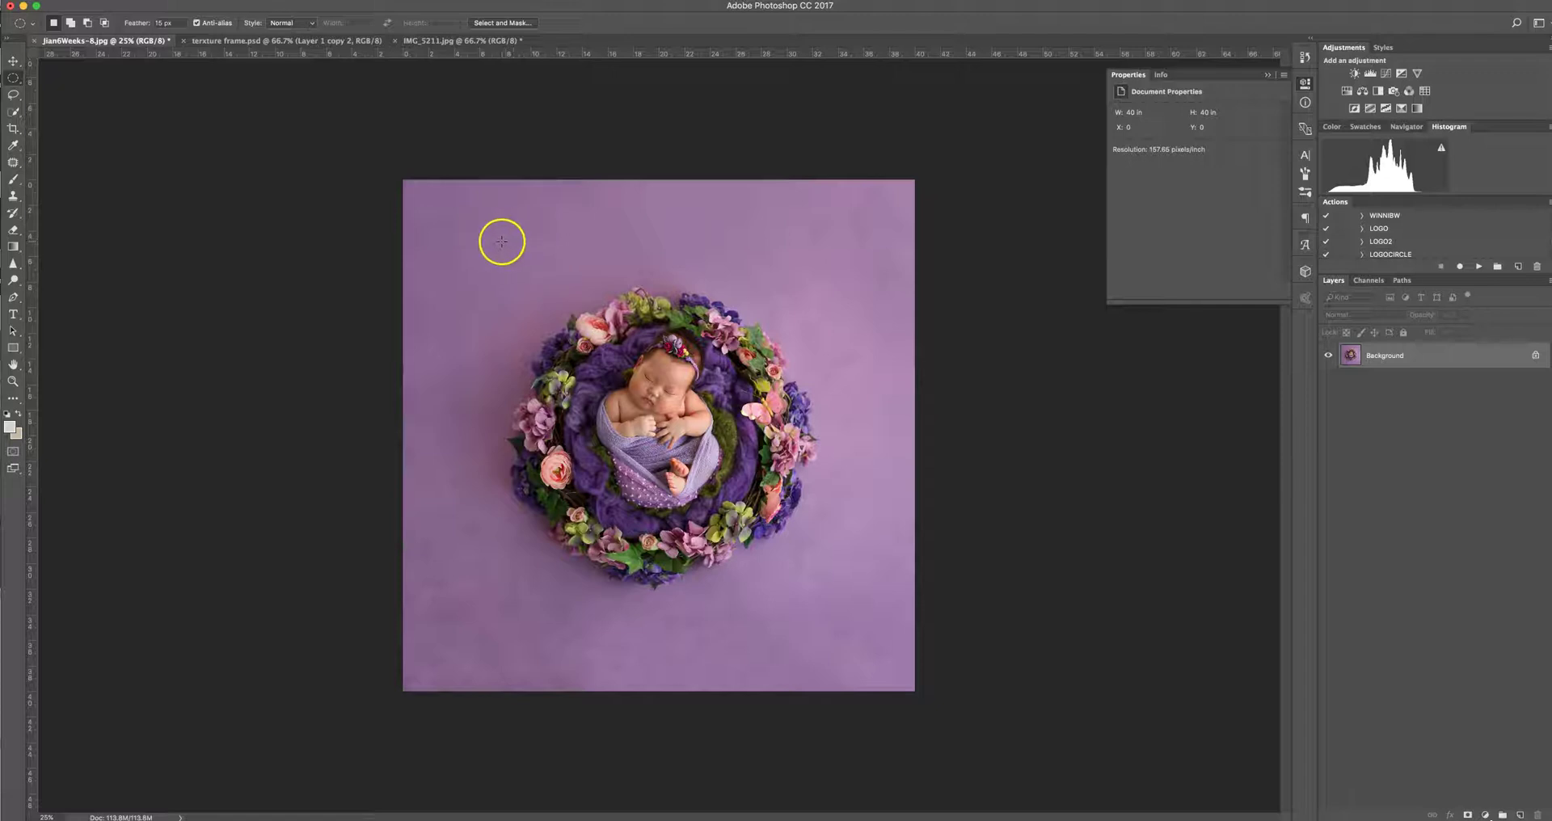
left_click(314, 41)
Bring up IMG_5211.jpg, the original gilded frame photo with the white relief medallion
left_click(426, 41)
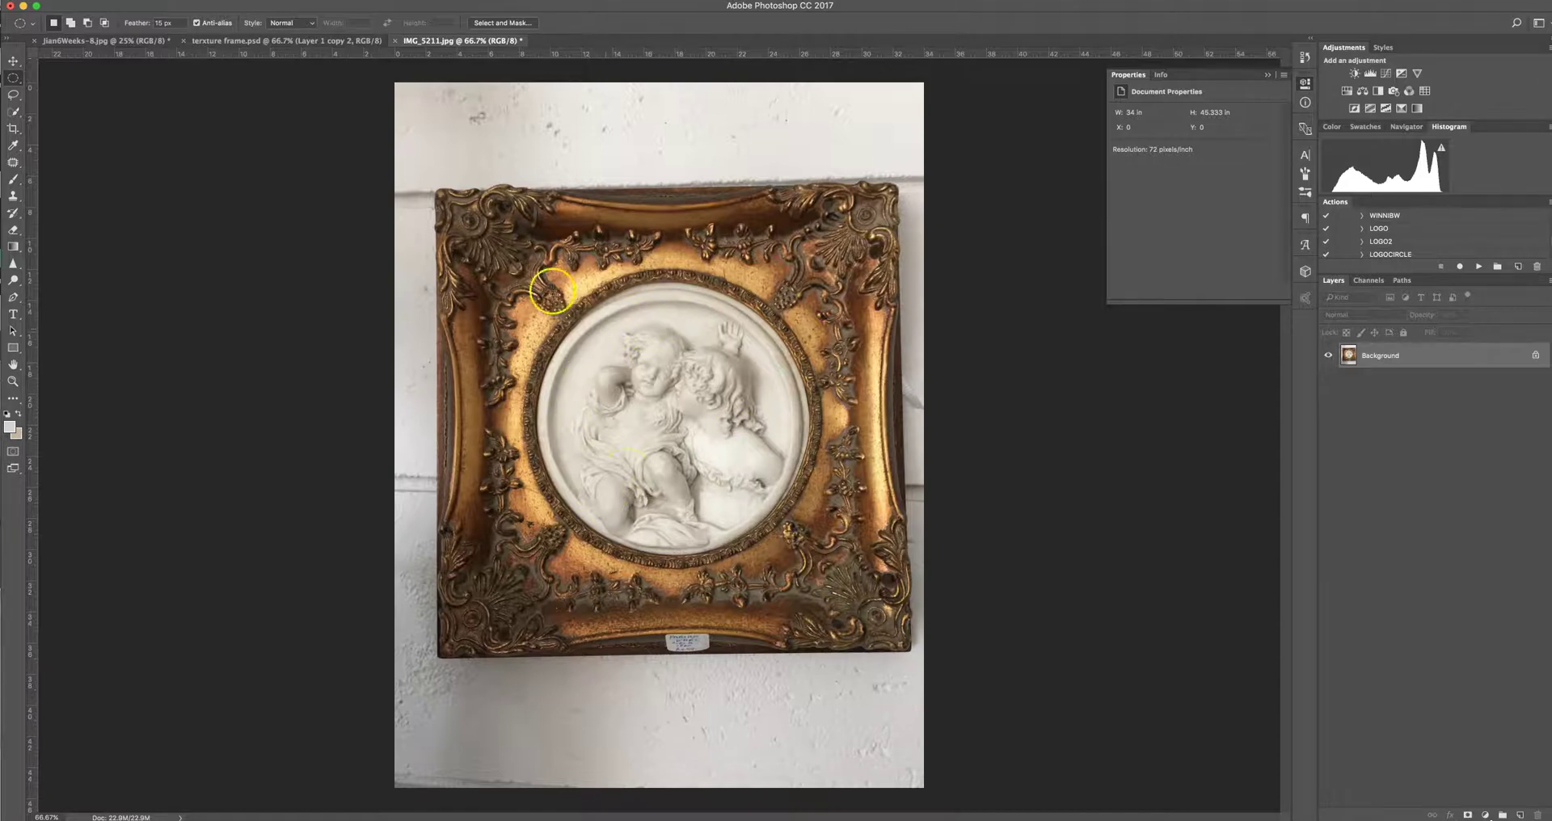
In texture frame.psd, draw an elliptical marquee around the frame's circular opening
left_click(315, 40)
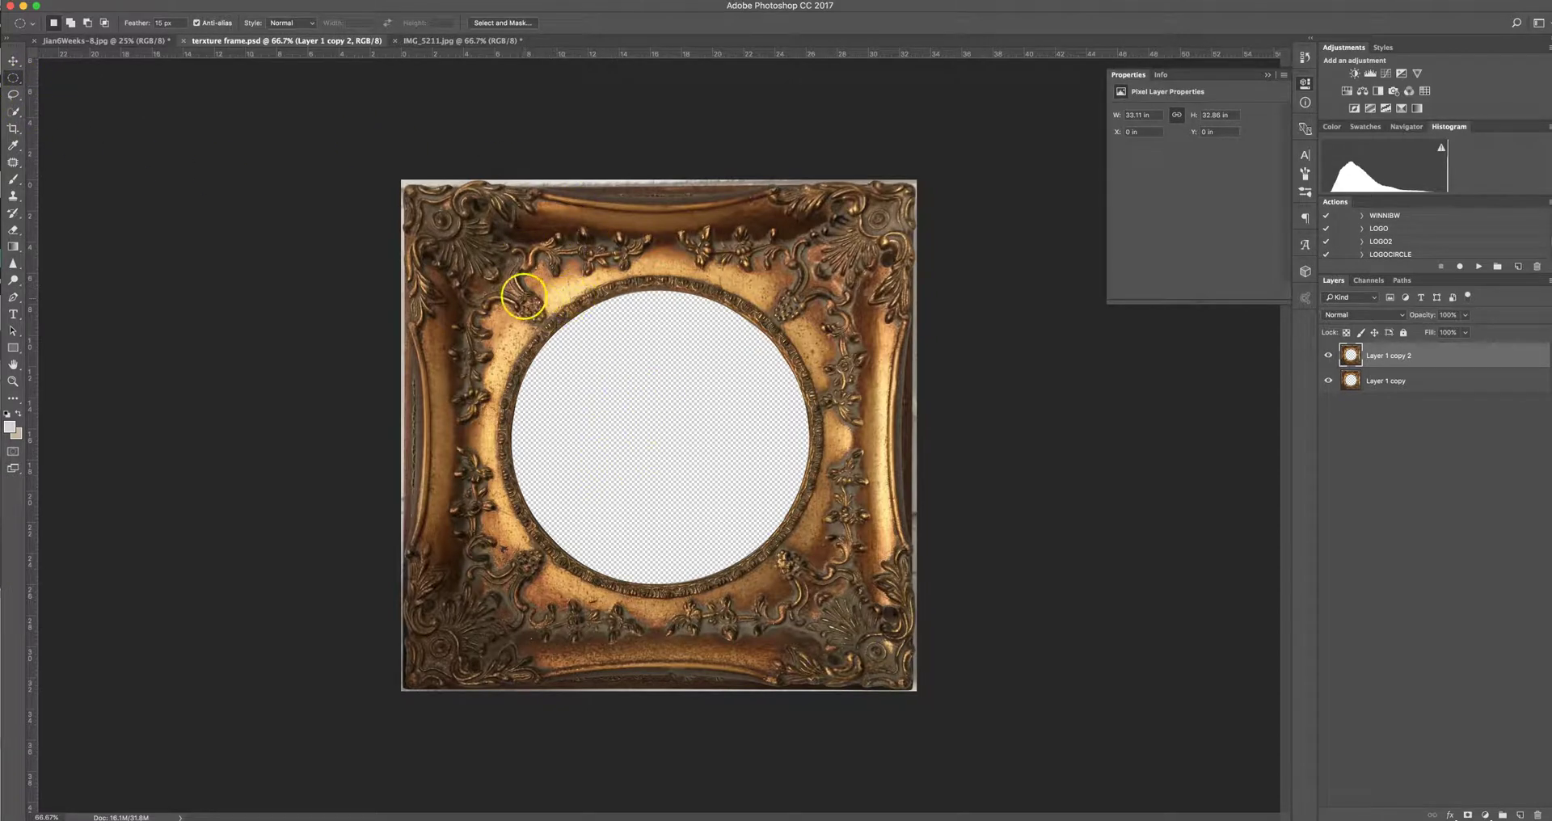
mouse_move(574, 348)
left_mouse_down()
mouse_move(782, 542)
mouse_move(733, 507)
mouse_move(754, 522)
mouse_move(758, 503)
left_mouse_up()
left_click_drag(654, 426, 475, 257)
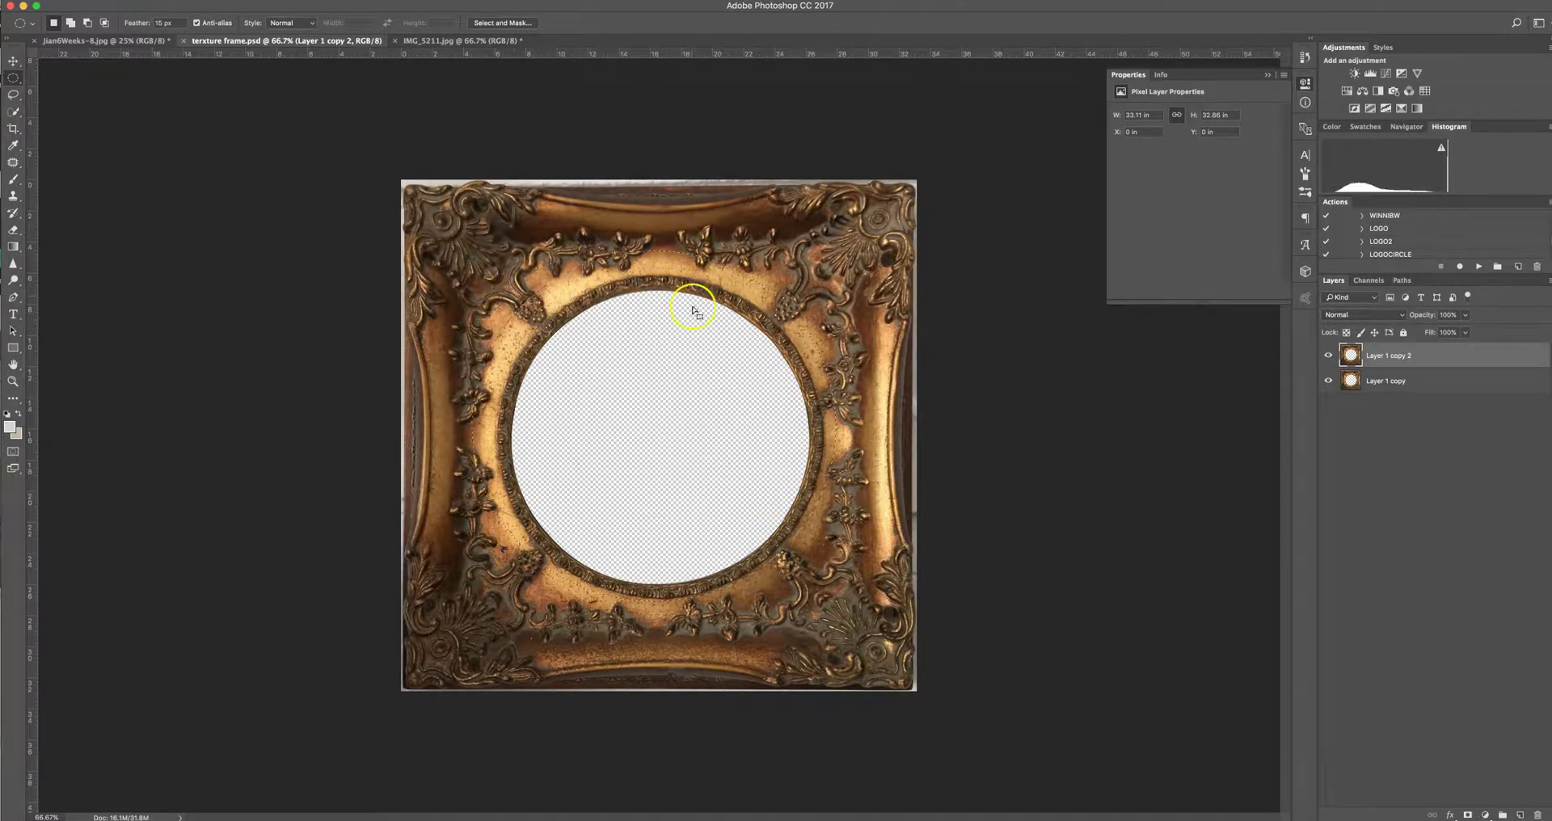
left_click_drag(748, 463, 751, 470)
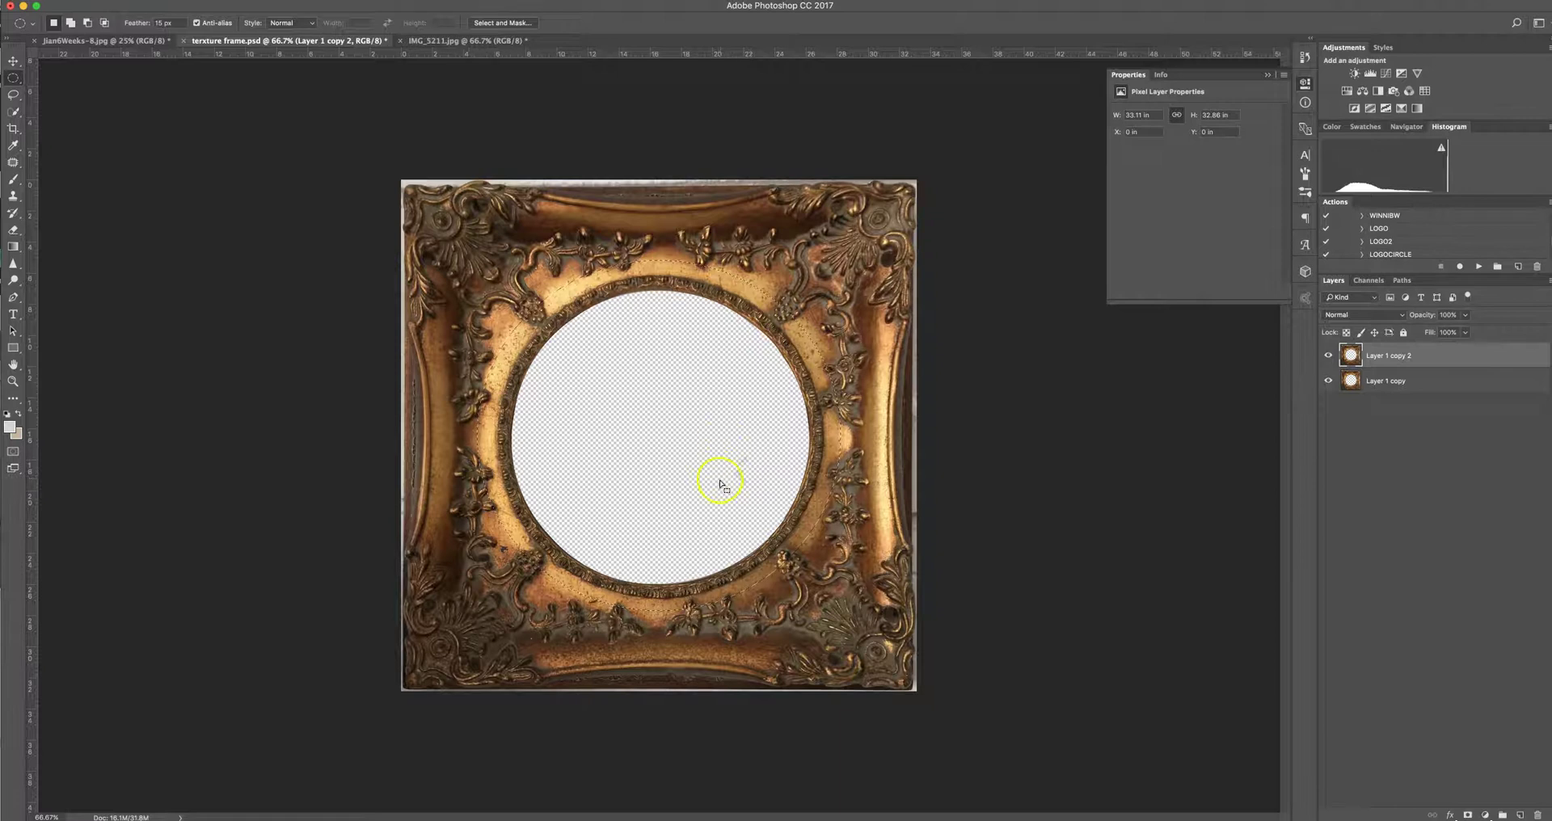
Transform the oval selection inward at top, corner, bottom and right, then dismiss the warning
right_click(697, 508)
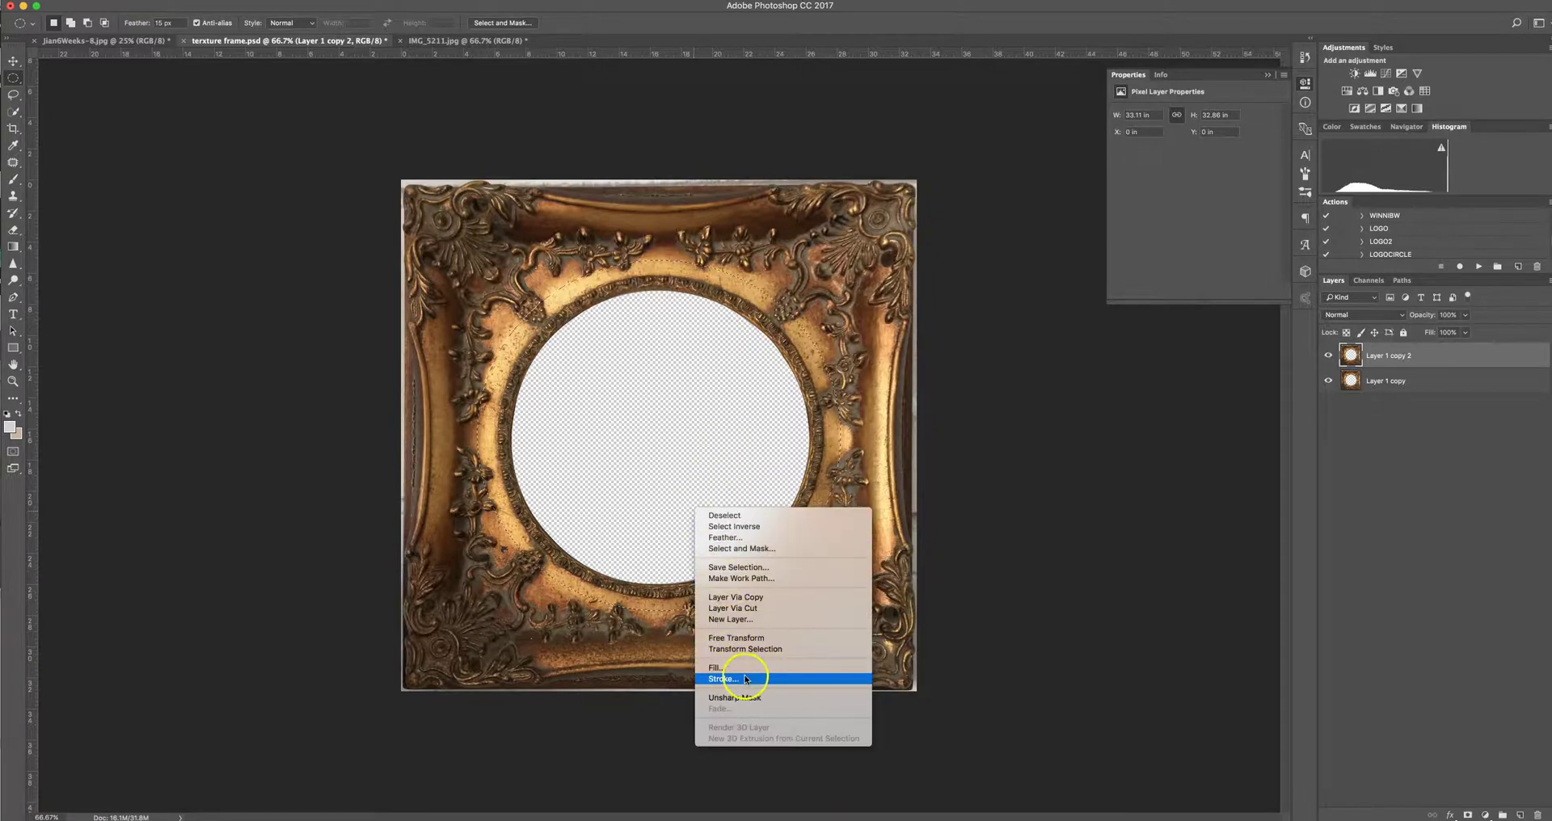
left_click(749, 650)
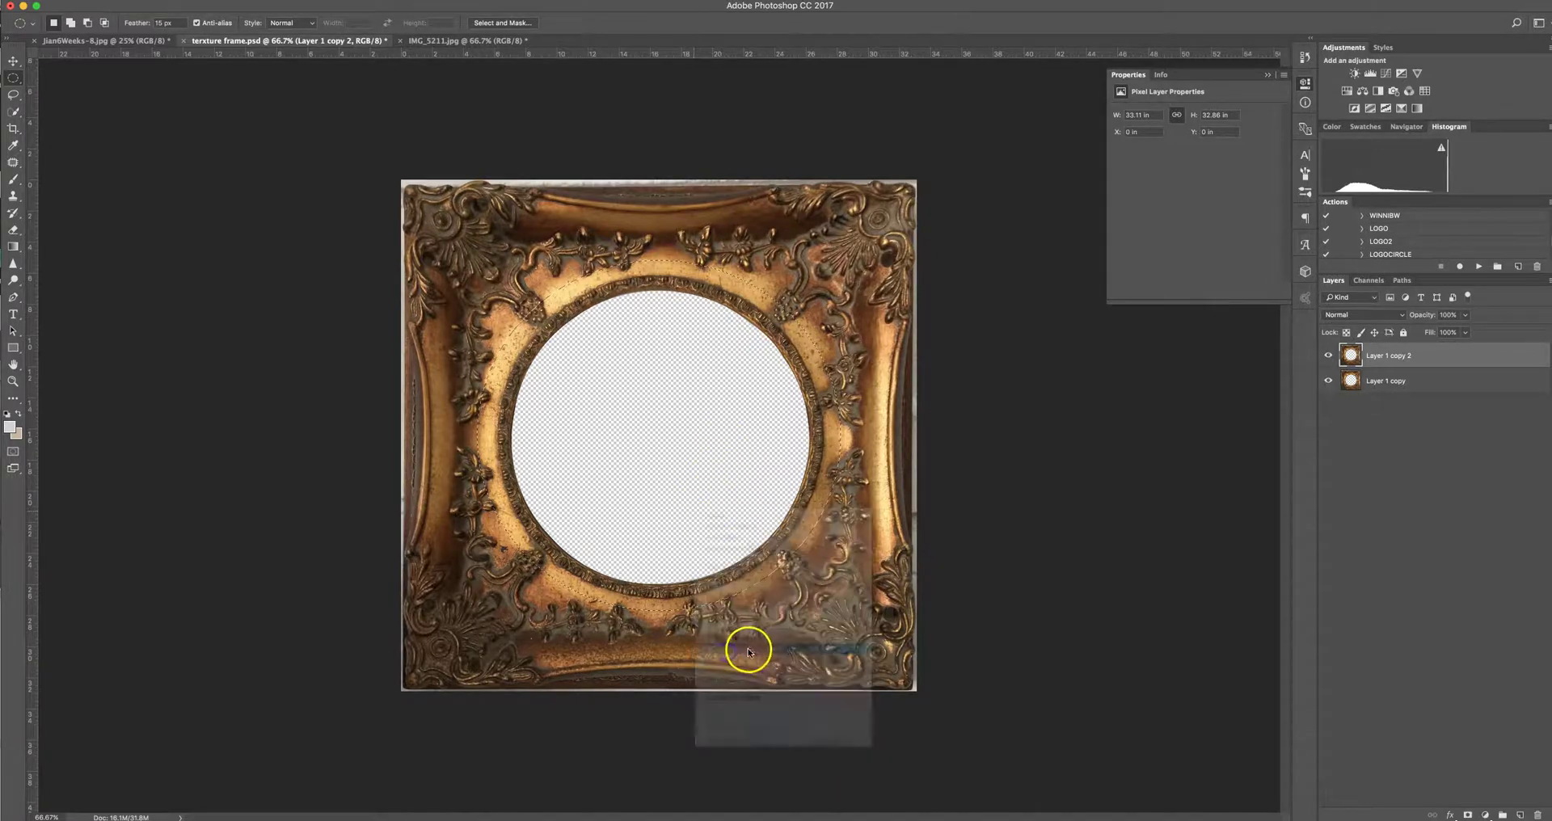
left_click_drag(659, 252, 659, 278)
left_click_drag(469, 279, 506, 283)
left_click_drag(656, 619, 677, 588)
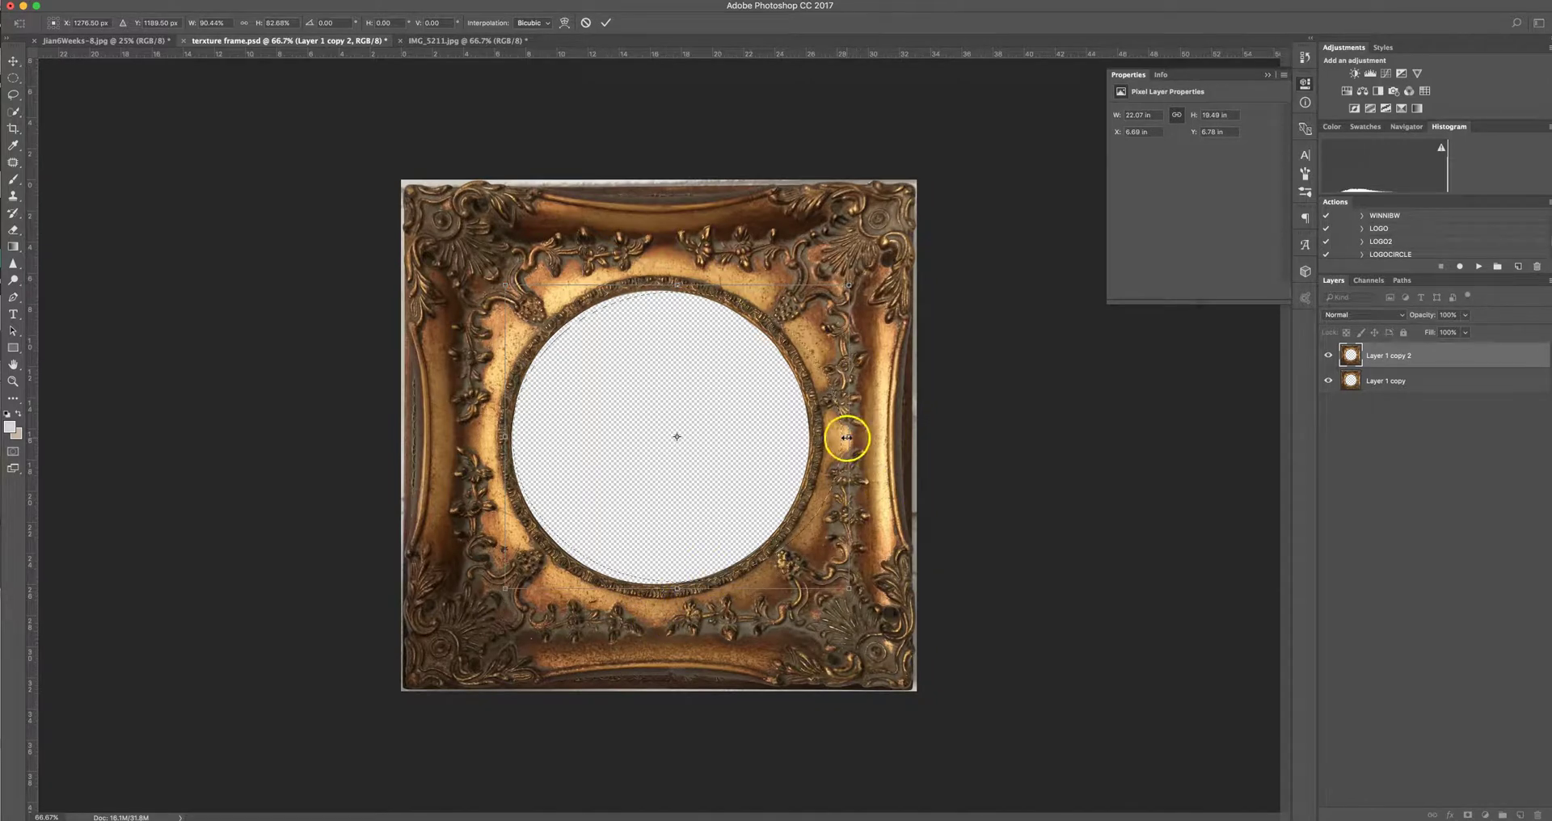
left_click_drag(847, 437, 817, 437)
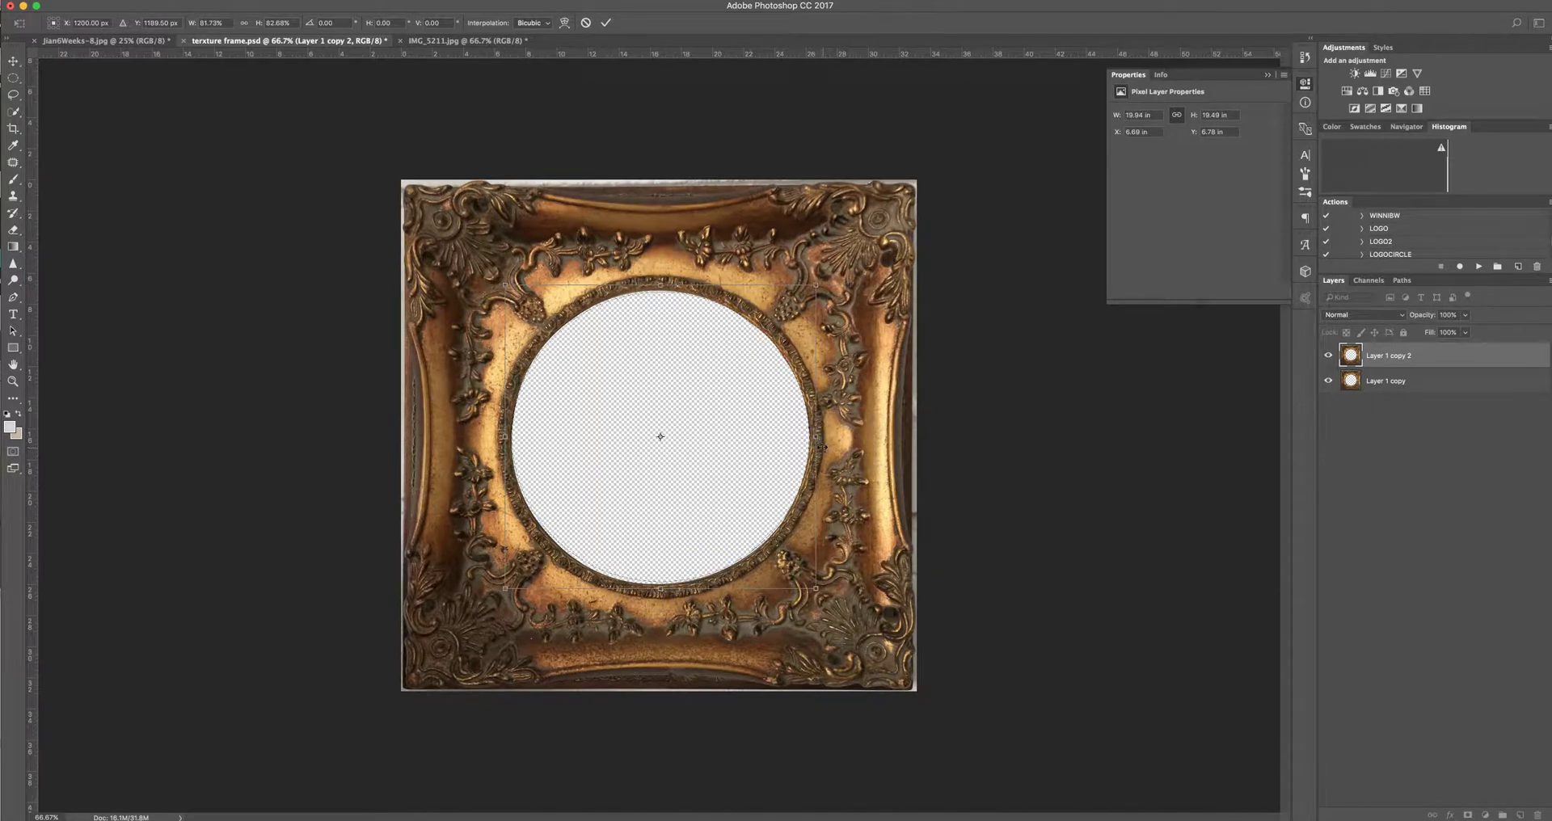
left_click(606, 23)
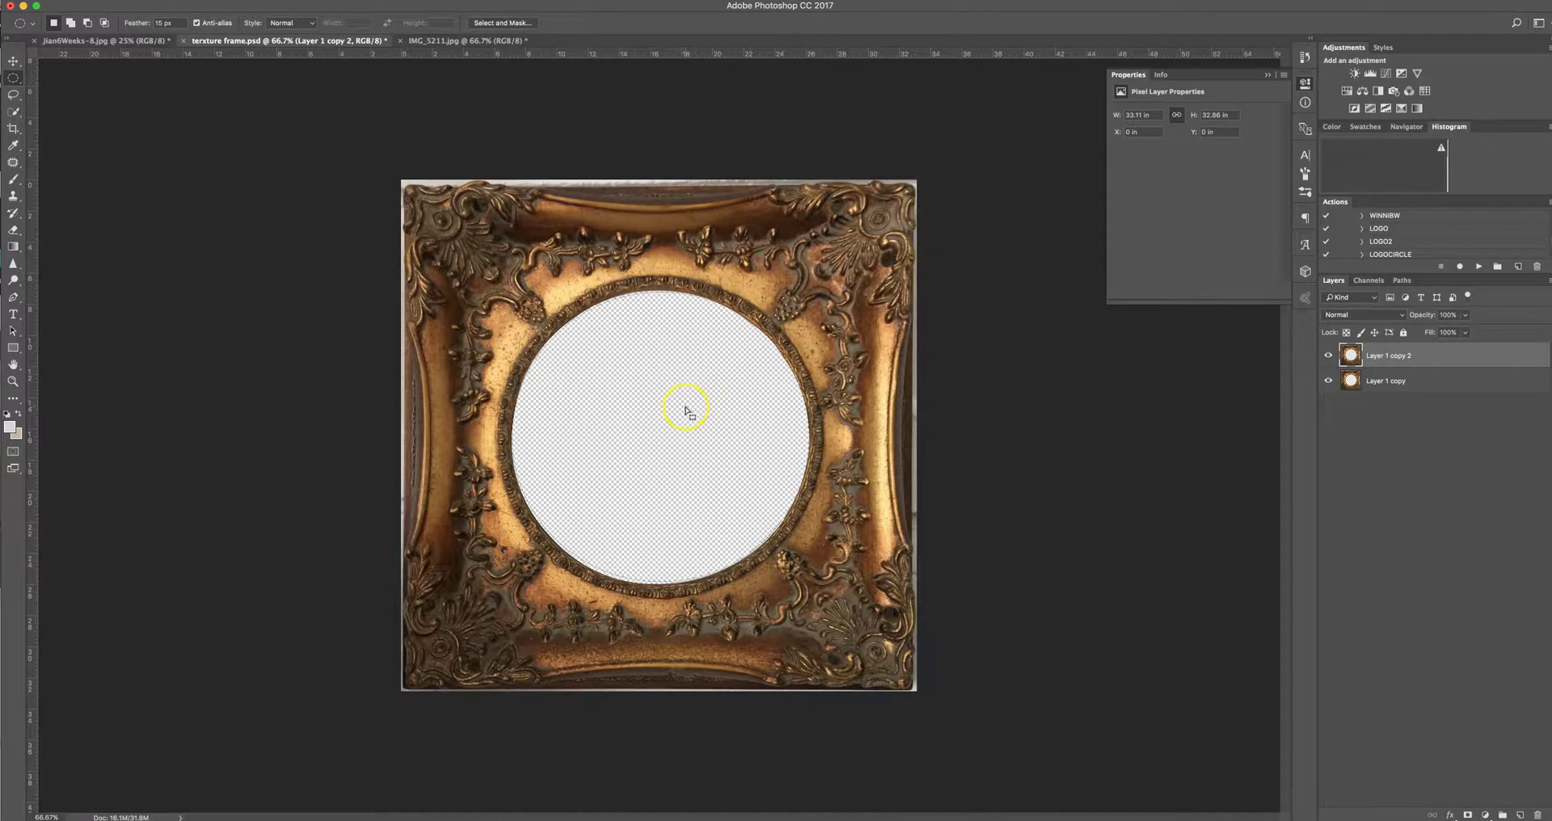
left_click_drag(836, 376, 840, 389)
left_click(889, 249)
Open texture framebw.psd, the grey frame texture, from the Digital Backdrops by me folder
left_click(23, 6)
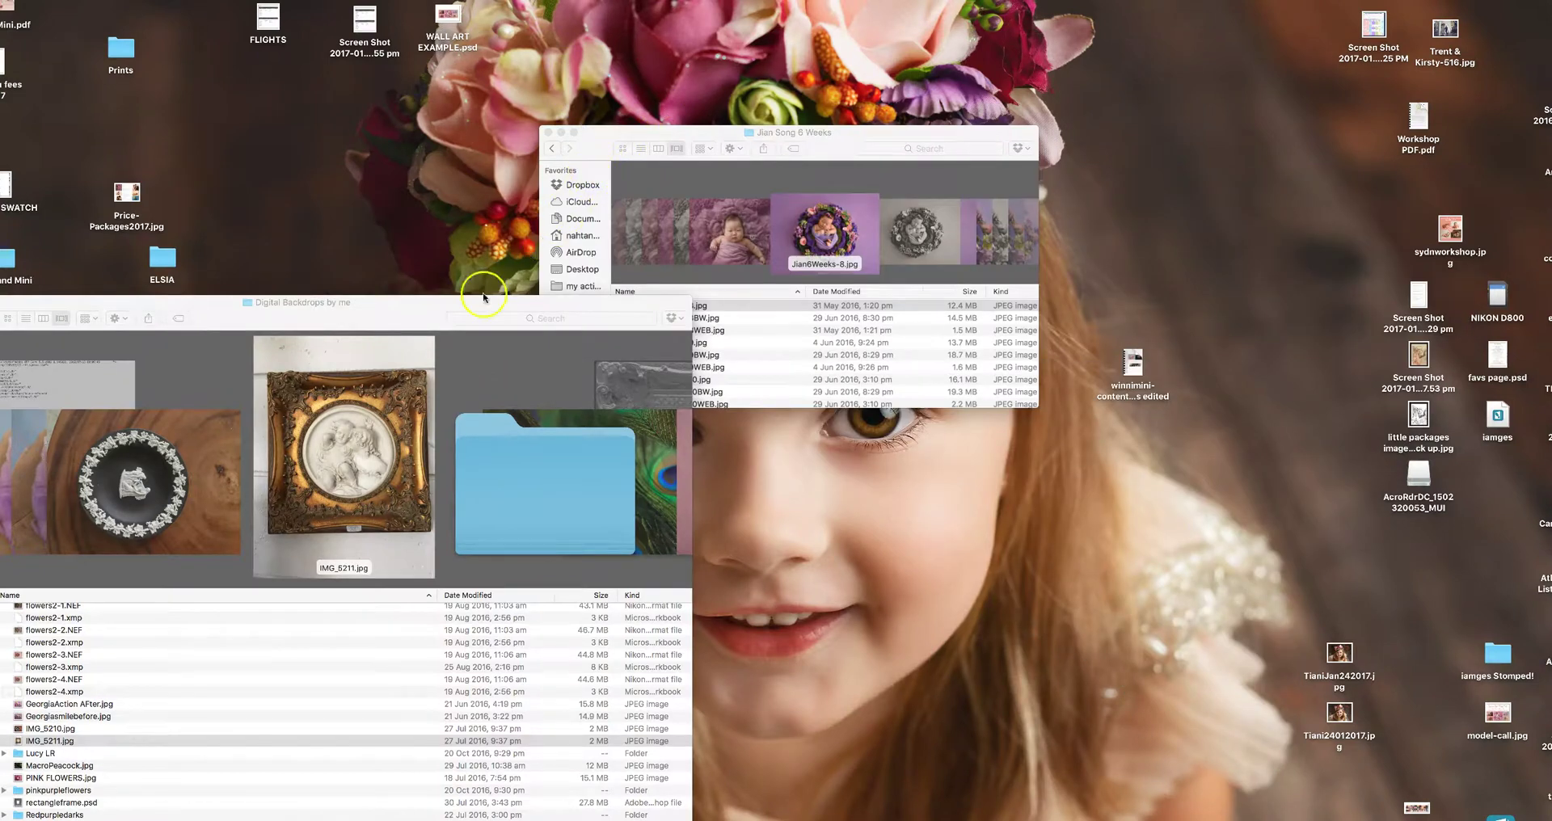
left_click(568, 423)
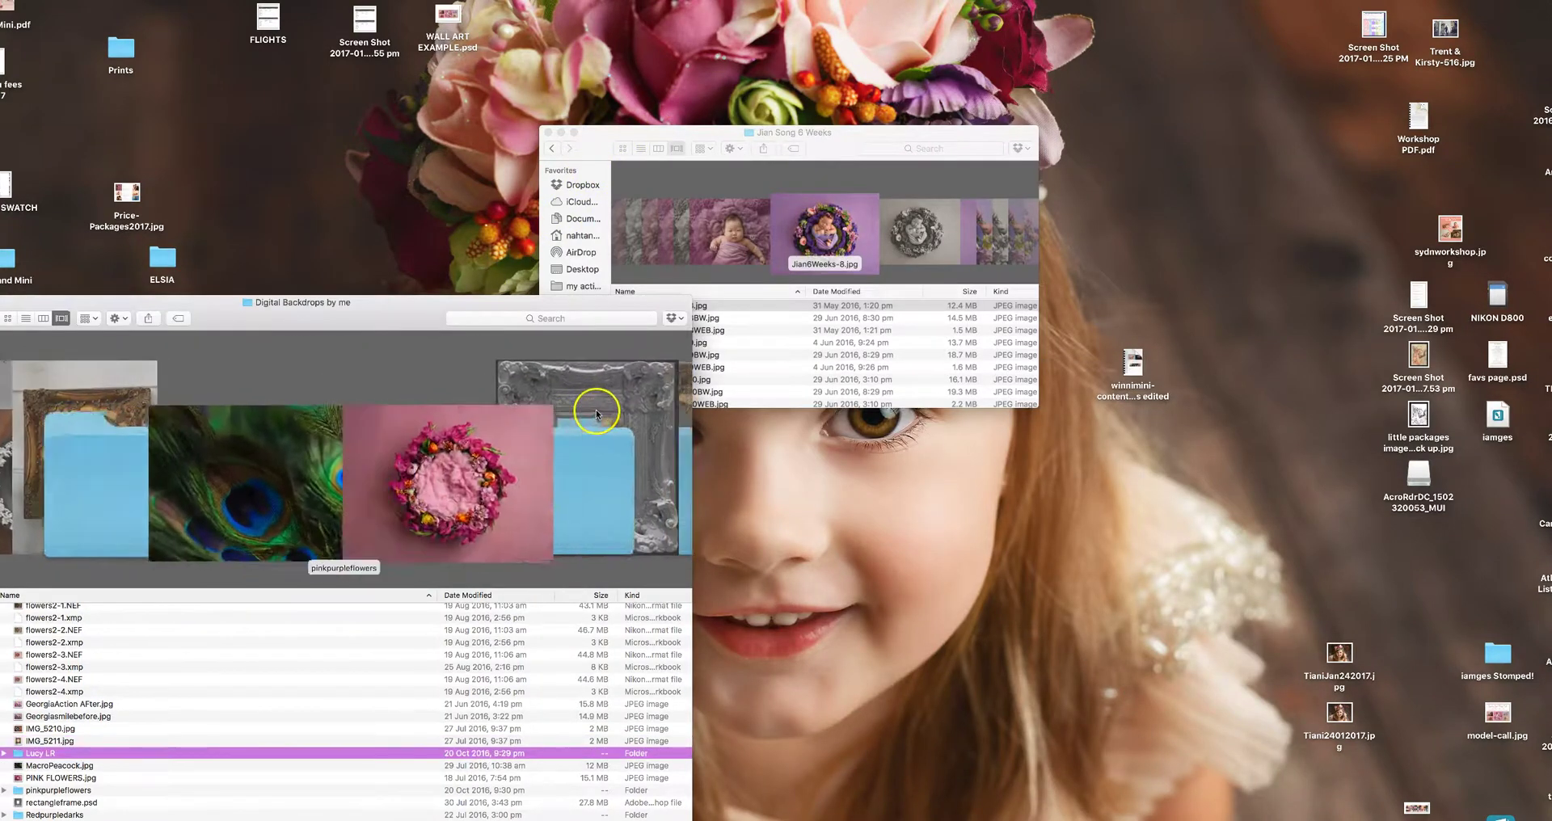
left_click(596, 414)
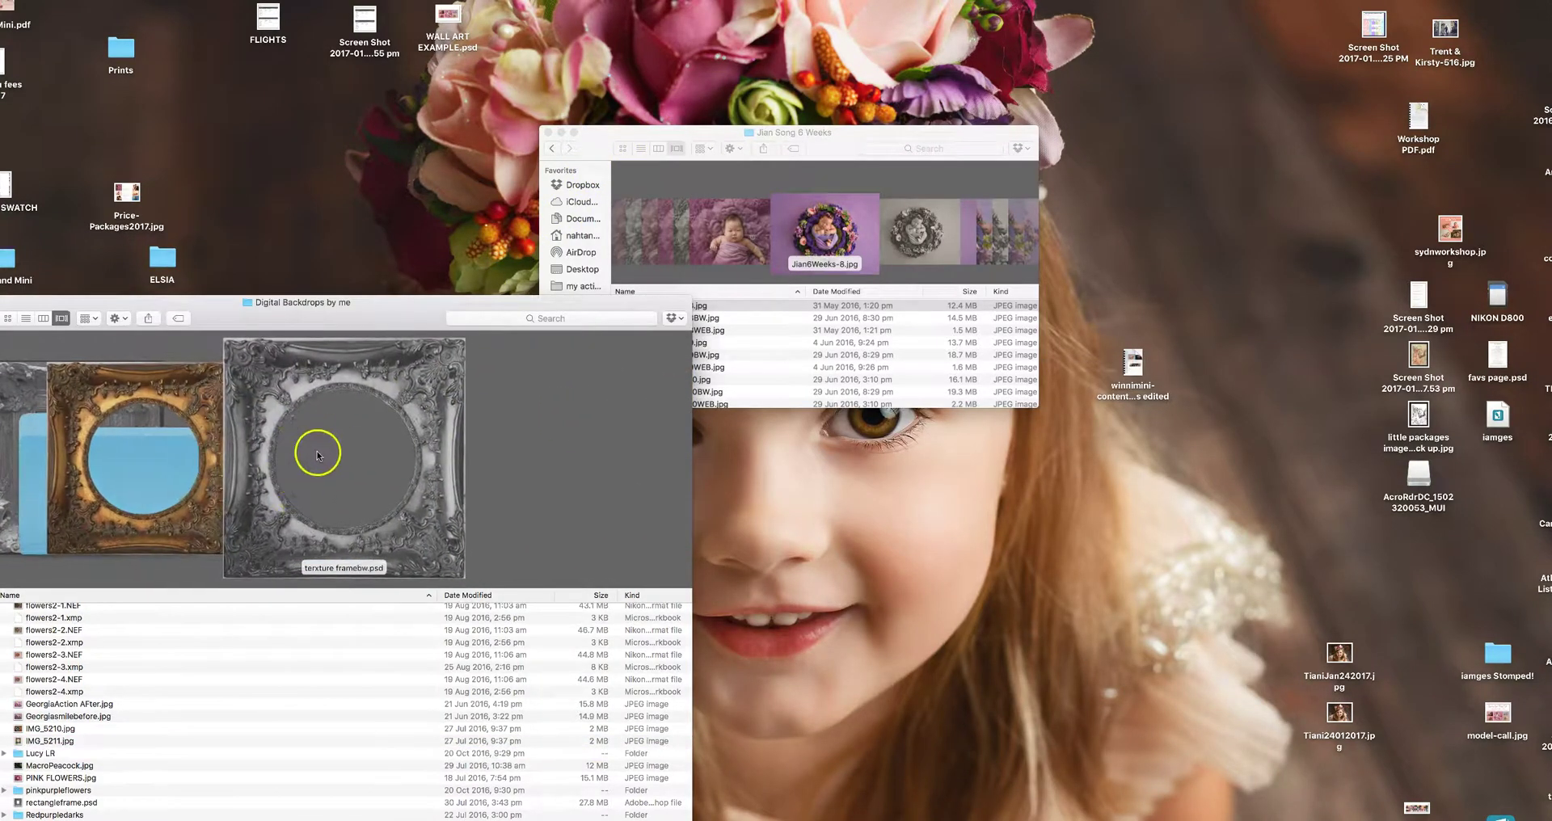
double_click(277, 527)
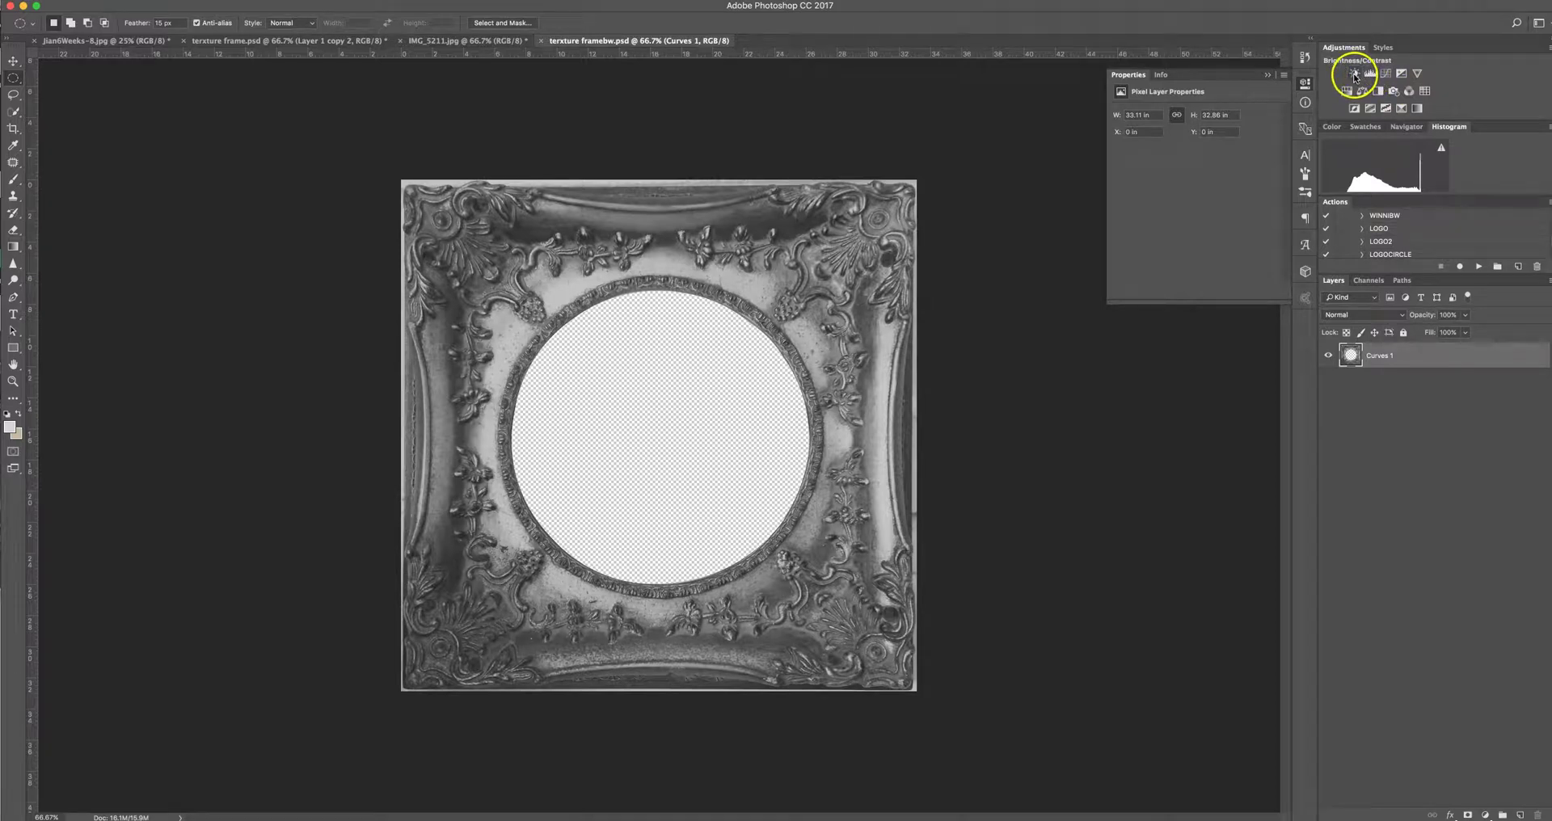
Add a Brightness/Contrast adjustment with Contrast 26 and merge it into one layer
left_click(1353, 75)
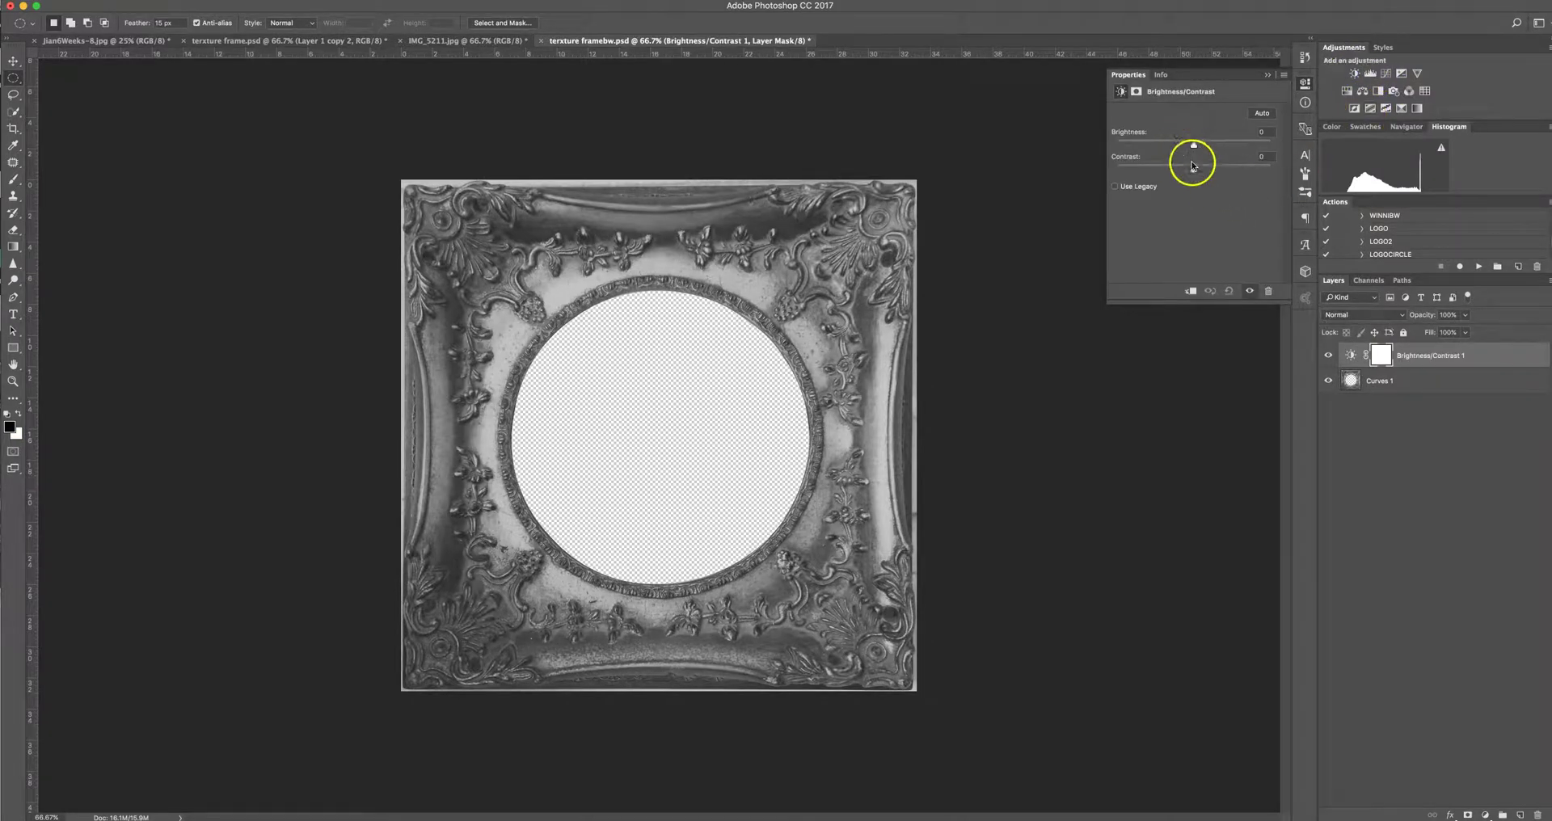
left_click_drag(1194, 166, 1211, 174)
left_click_drag(1215, 168, 1217, 171)
key("super+e")
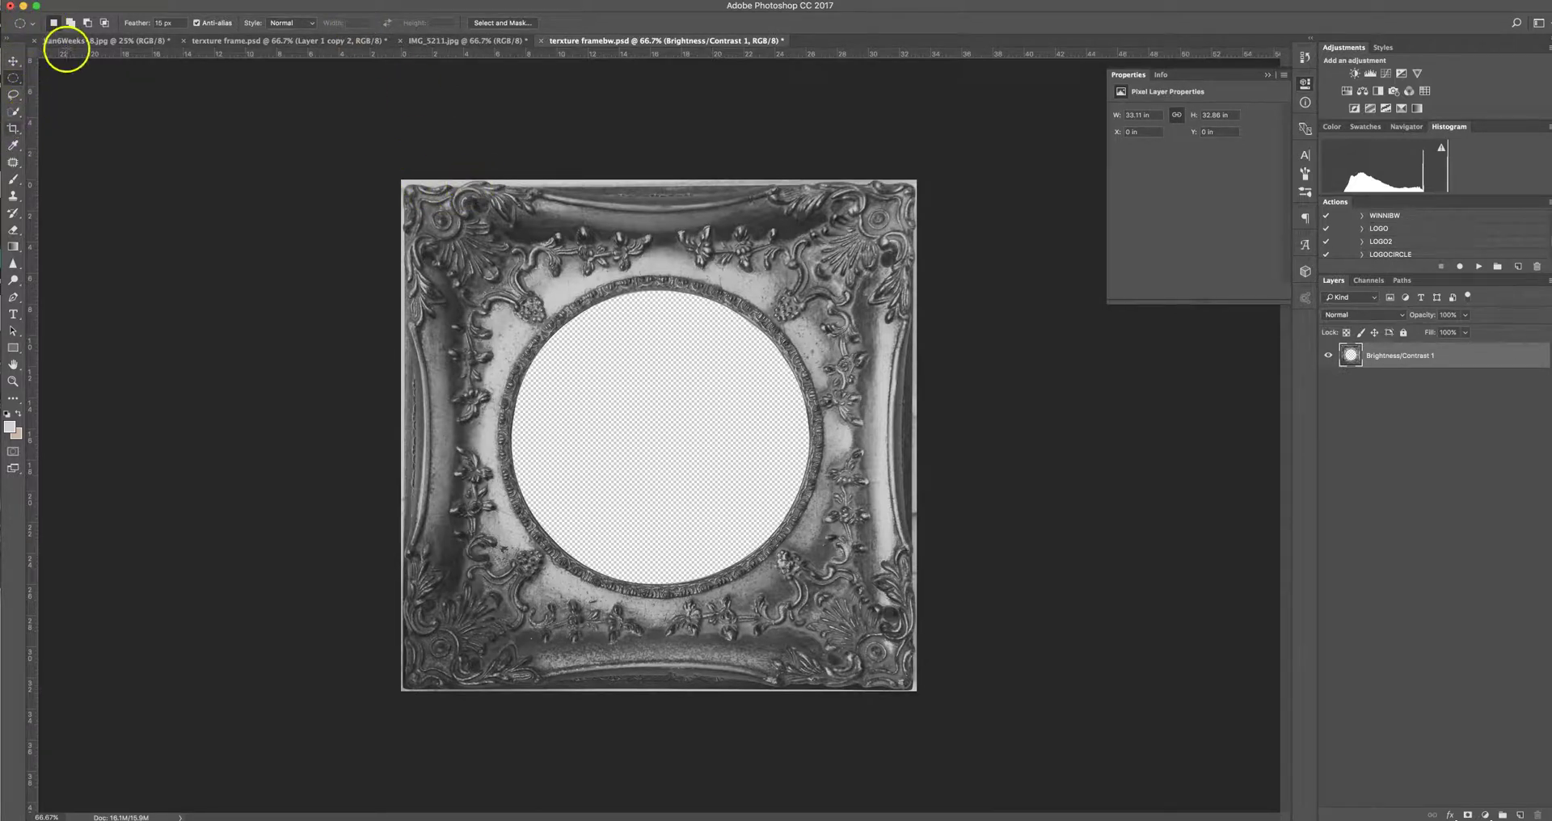
Place texture framebw.psd from the Finder window into the newborn photo as a new layer
left_click(66, 40)
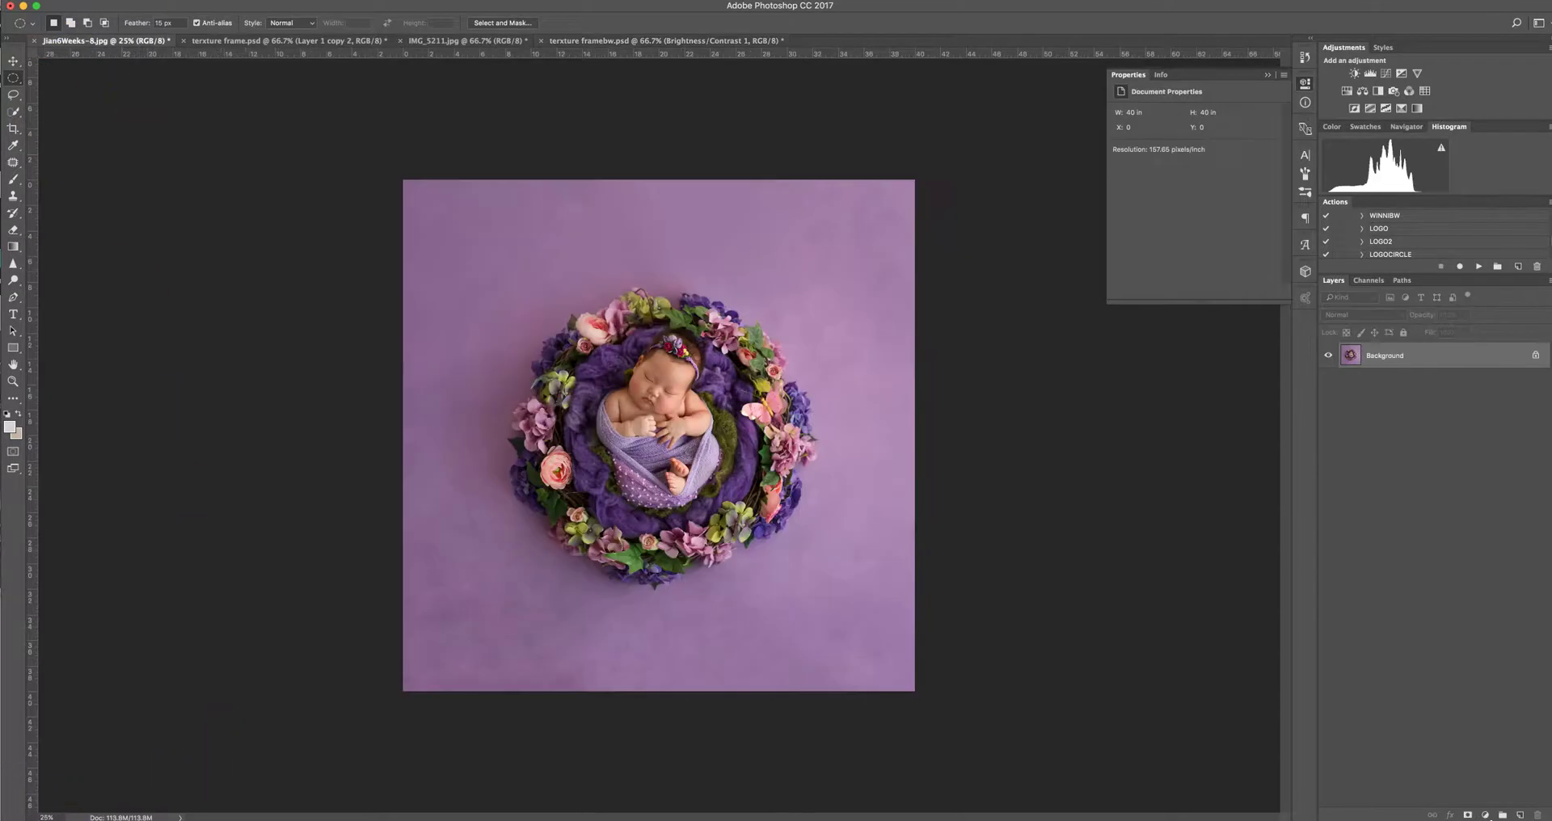
key("super+Tab")
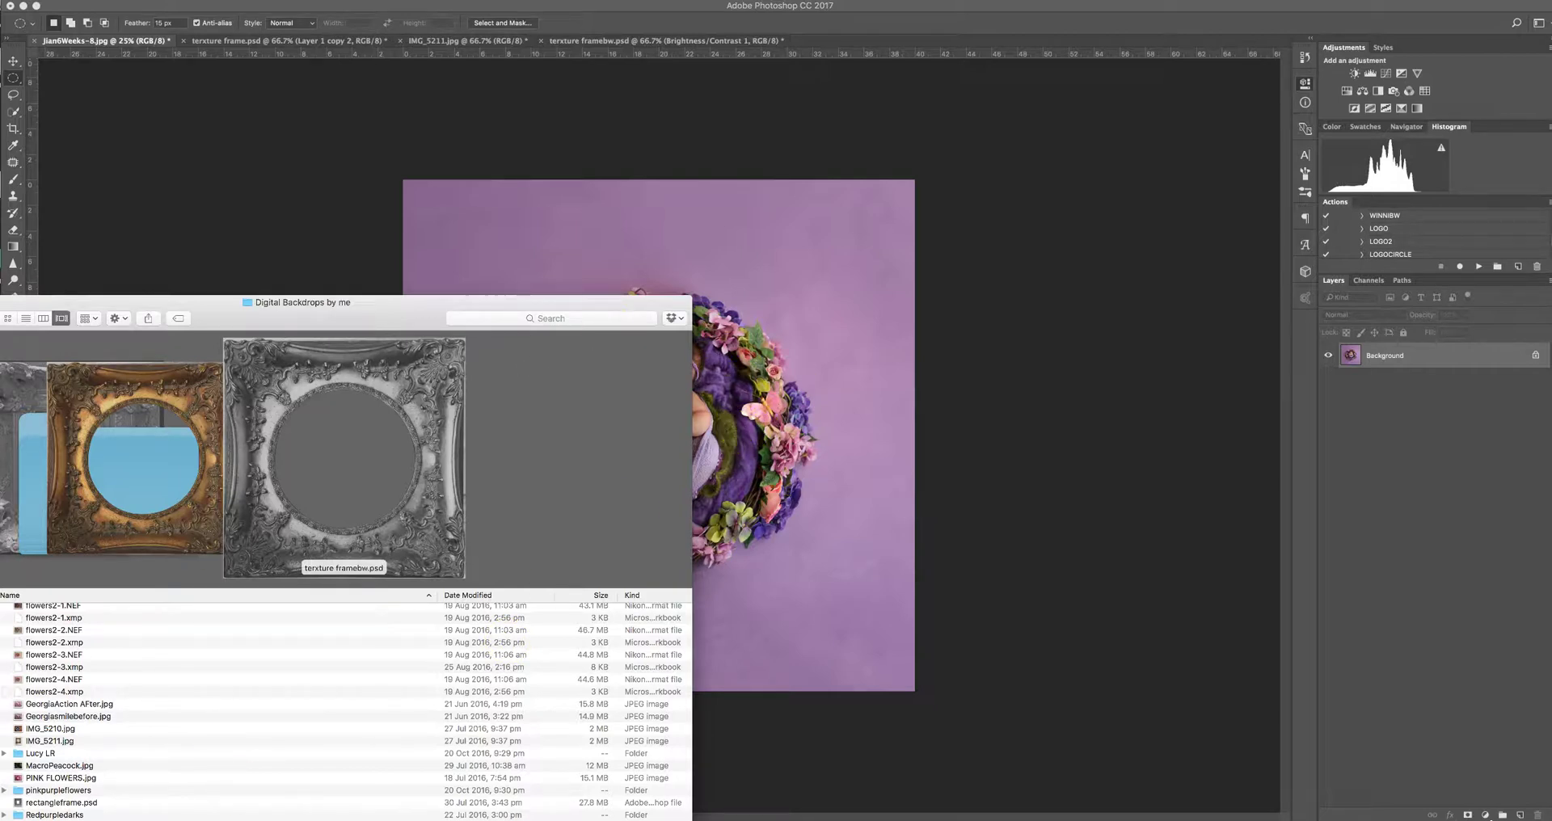
left_click_drag(350, 808, 789, 271)
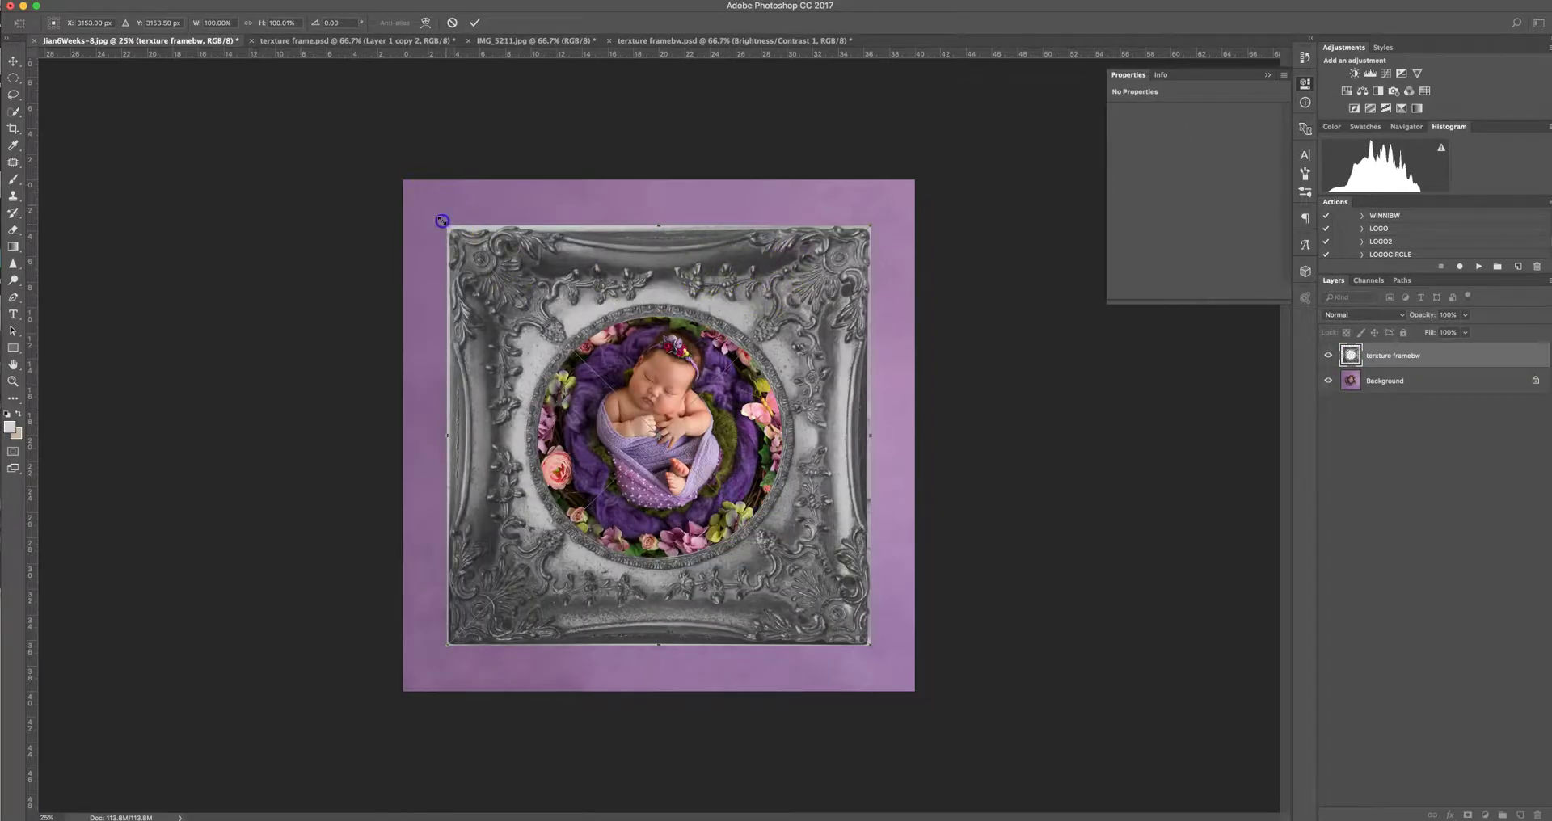
Scale the frame texture to roughly 134% and centre it so it covers the canvas
left_click_drag(448, 227, 404, 181)
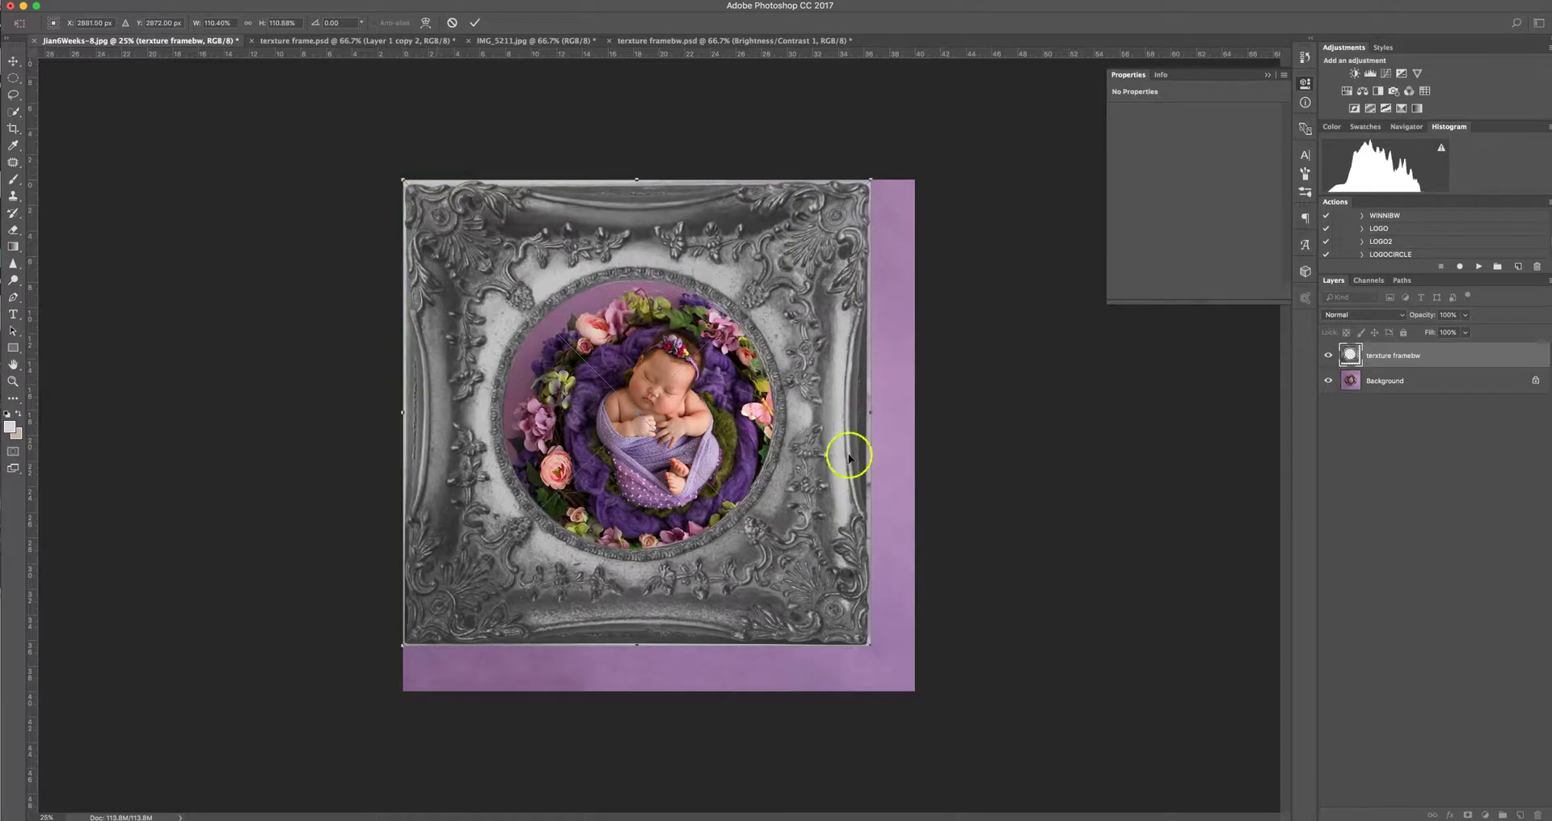
left_click_drag(891, 667, 916, 690)
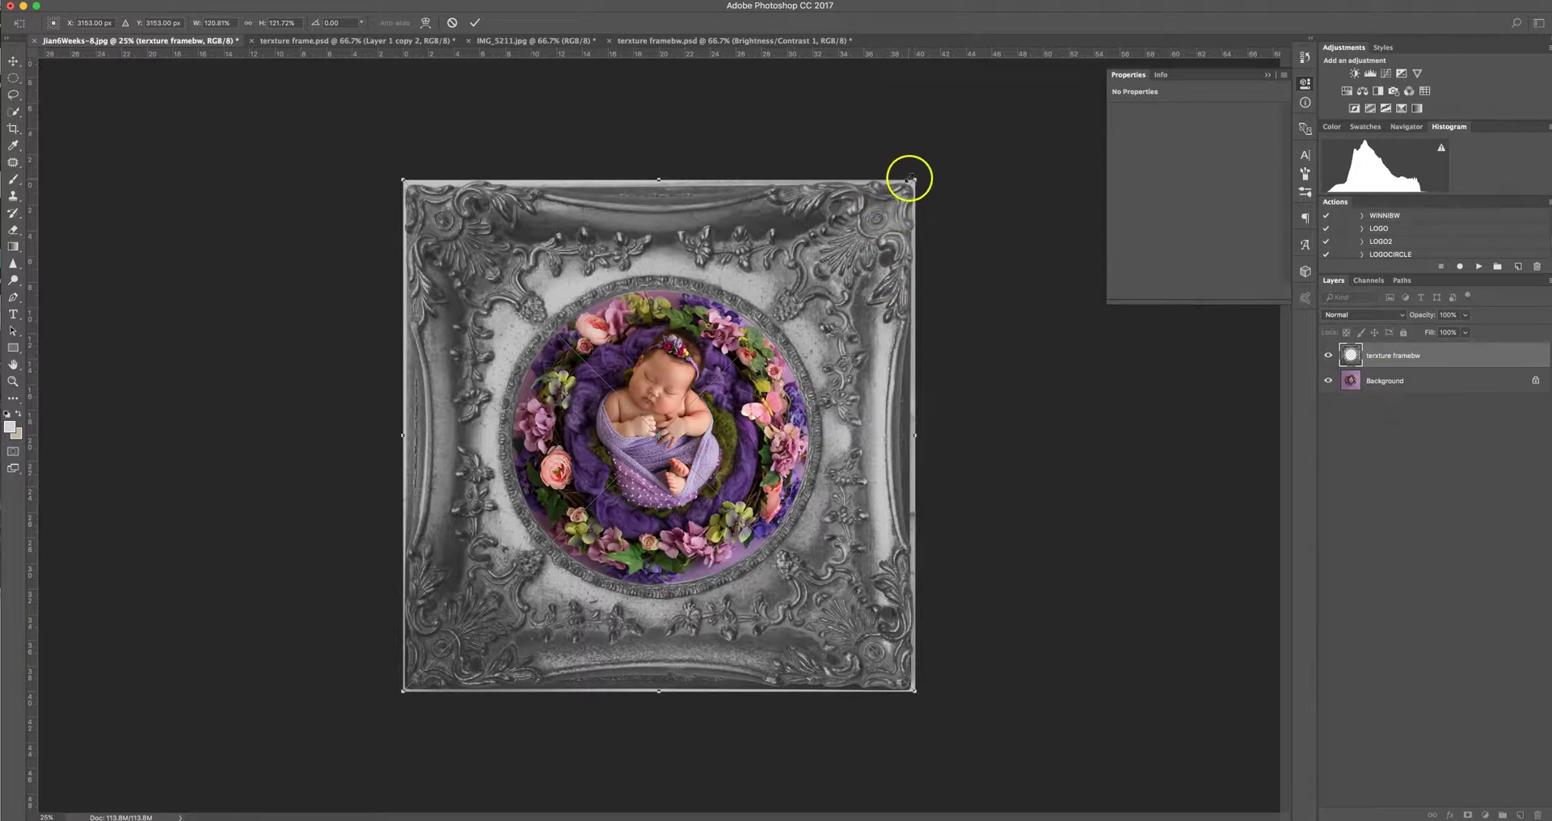
left_click_drag(916, 177, 938, 162)
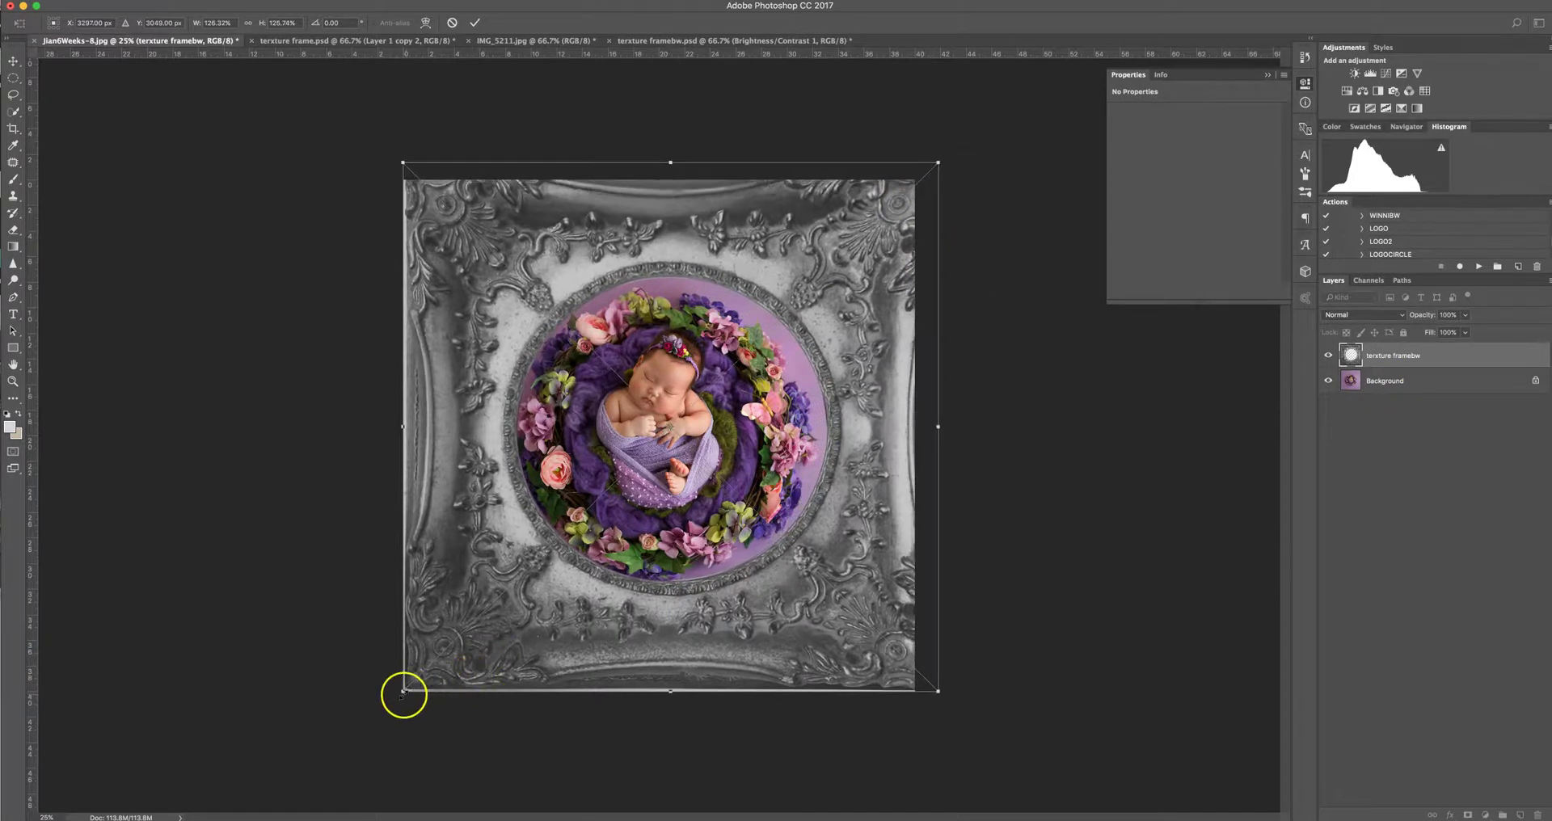
left_click_drag(403, 691, 386, 711)
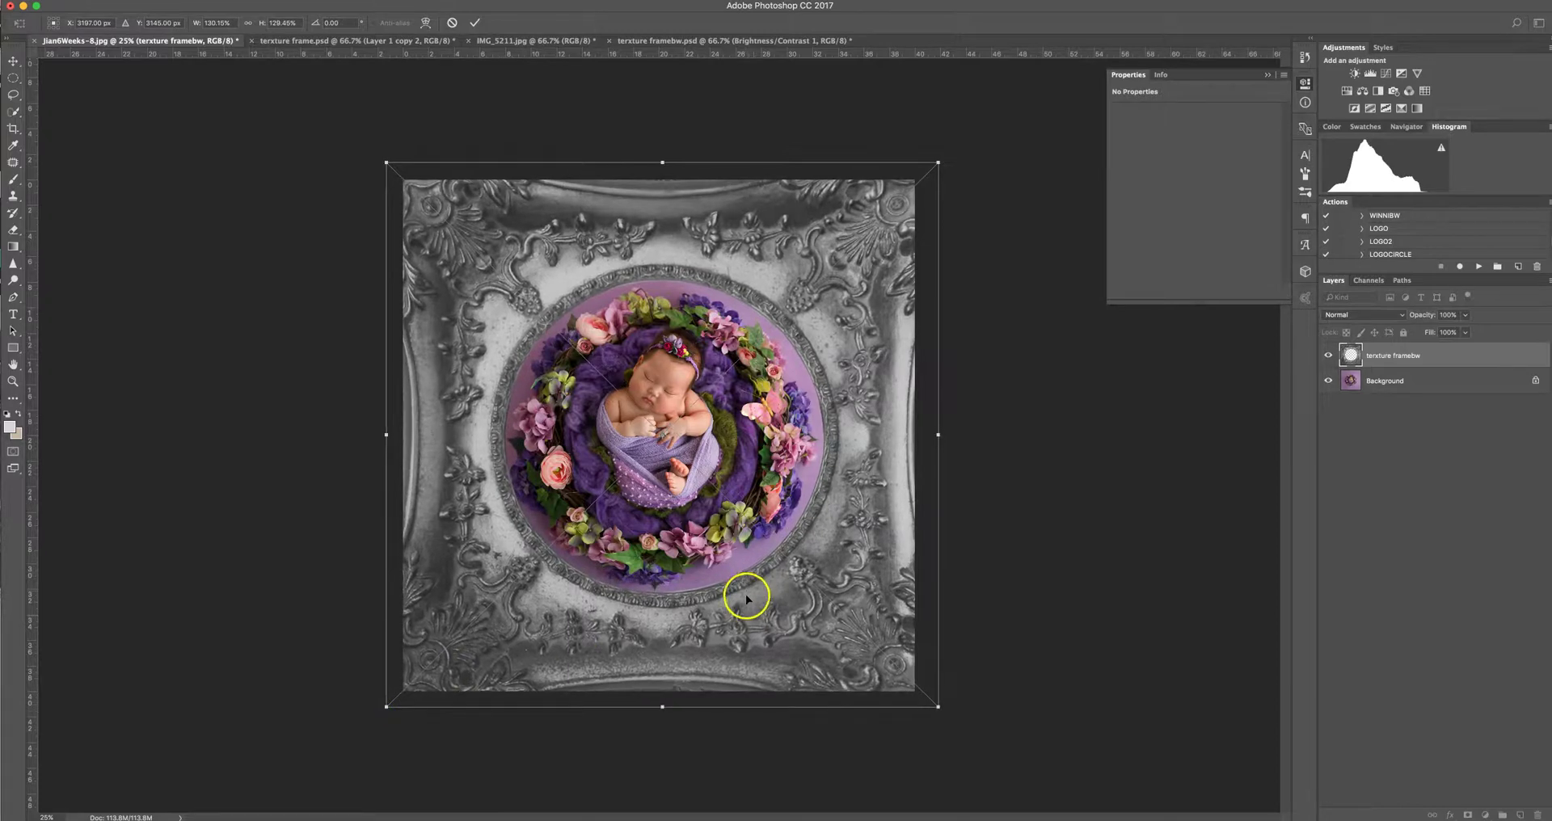
left_click_drag(744, 594, 739, 596)
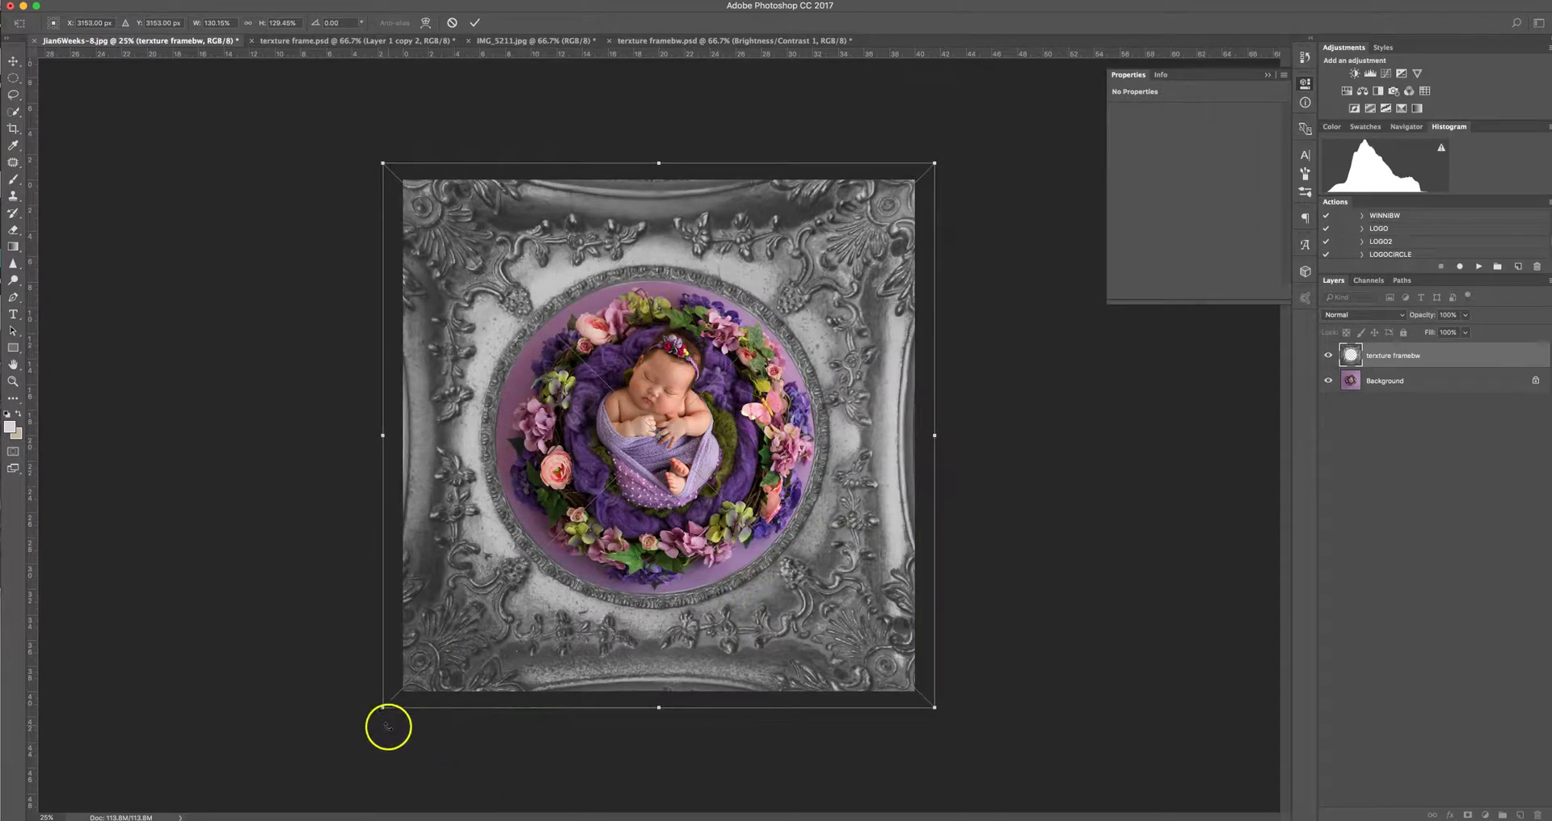
left_click_drag(384, 709, 366, 724)
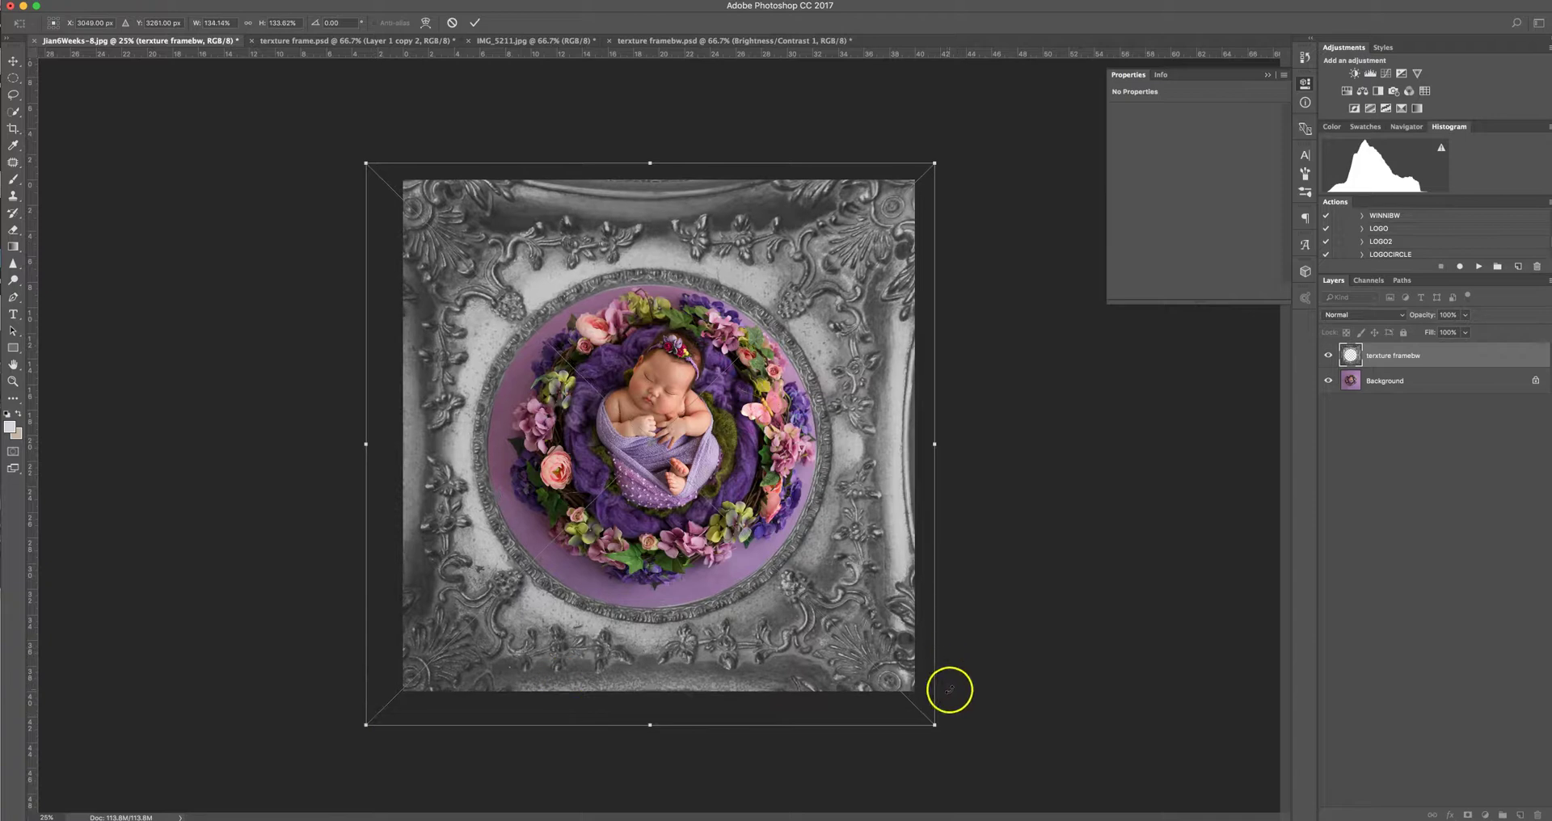
left_click_drag(892, 670, 900, 660)
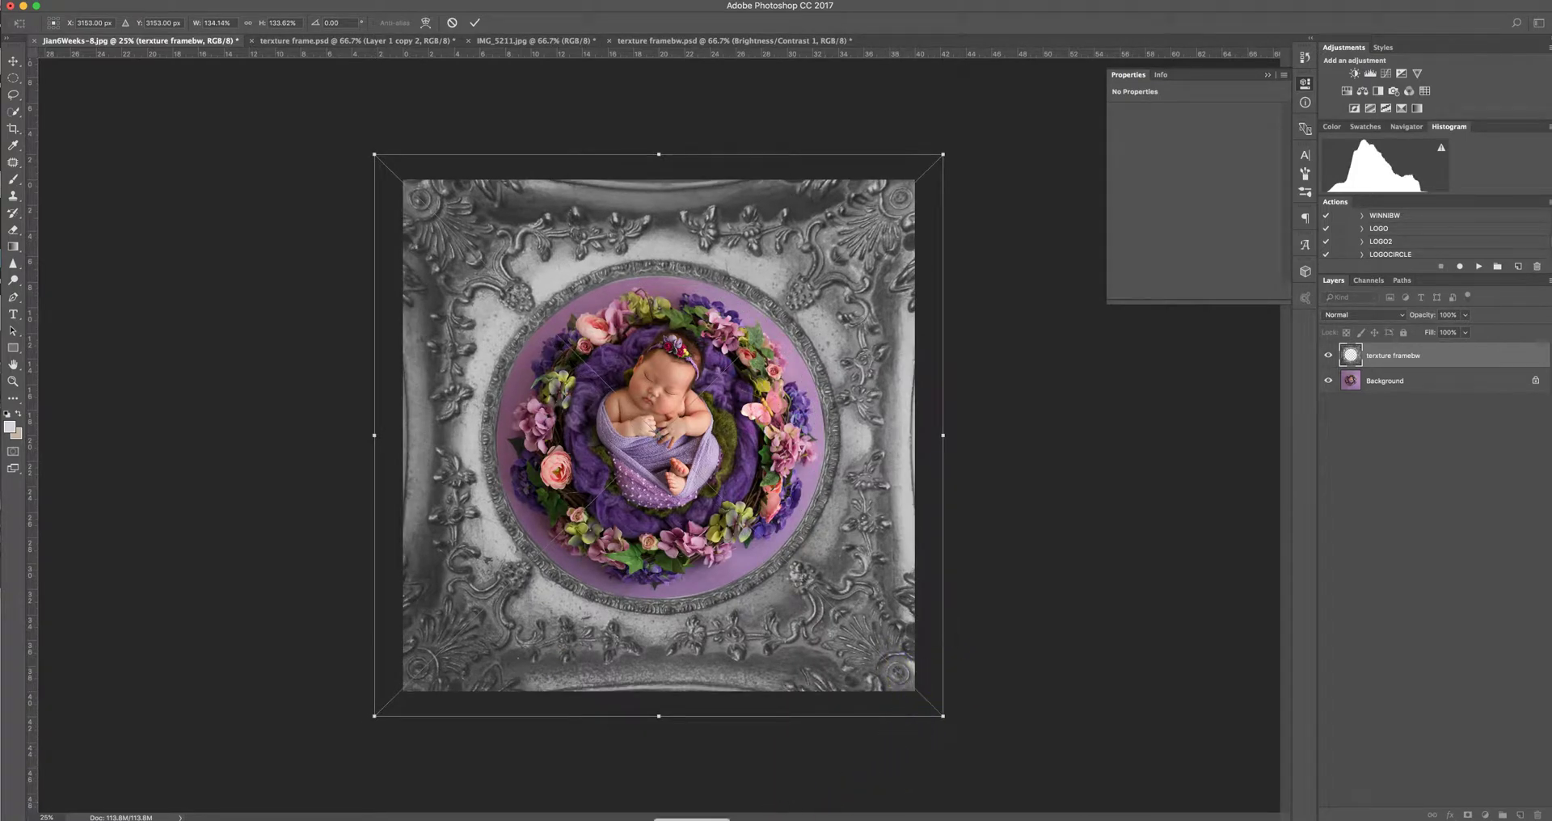
Commit the resize and set the frame texture layer to Overlay at 20% opacity
left_click(476, 25)
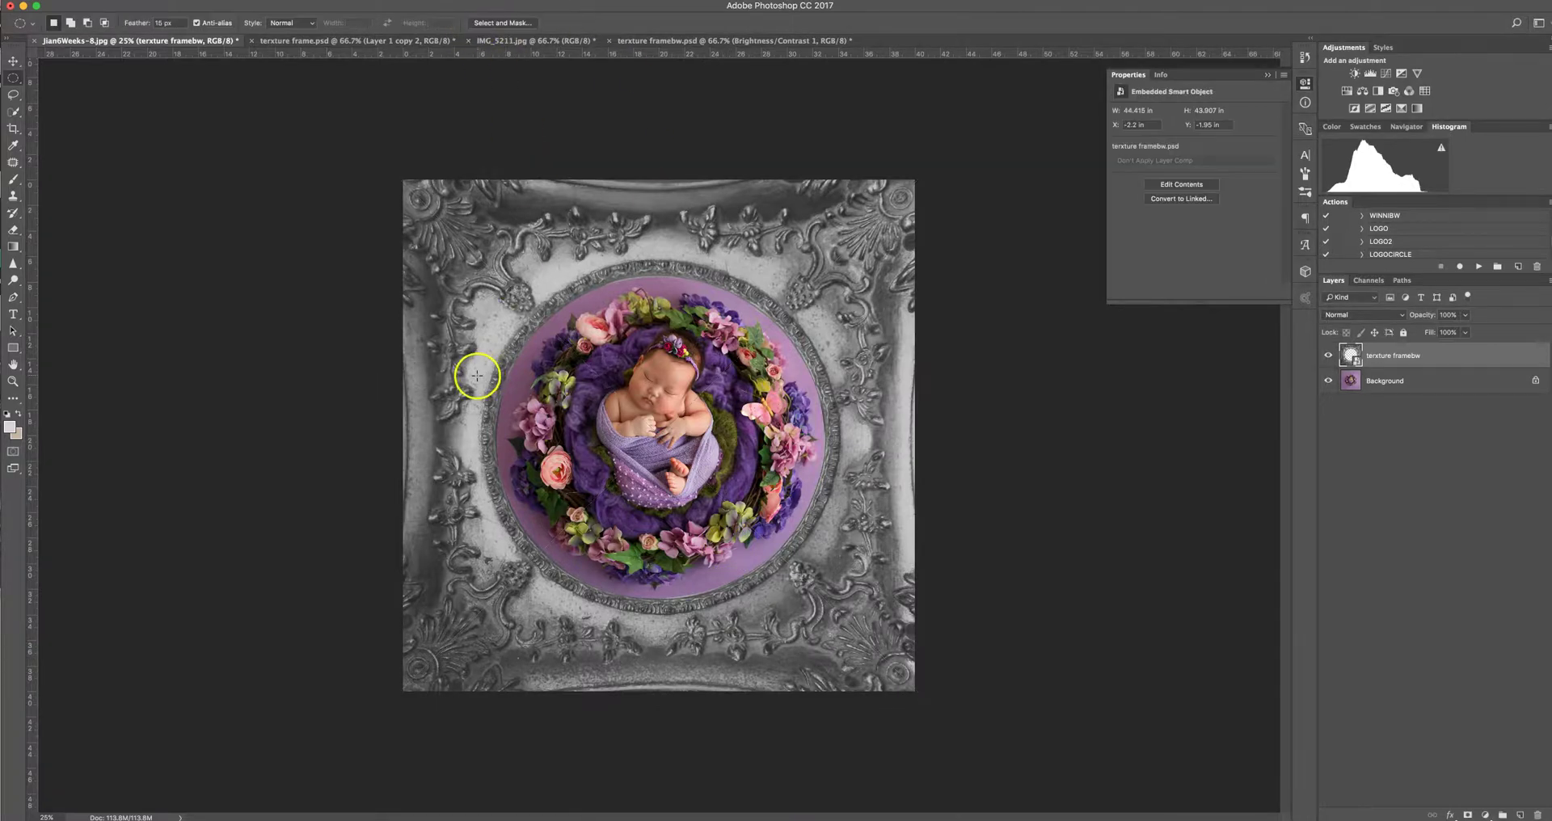
left_click(1356, 317)
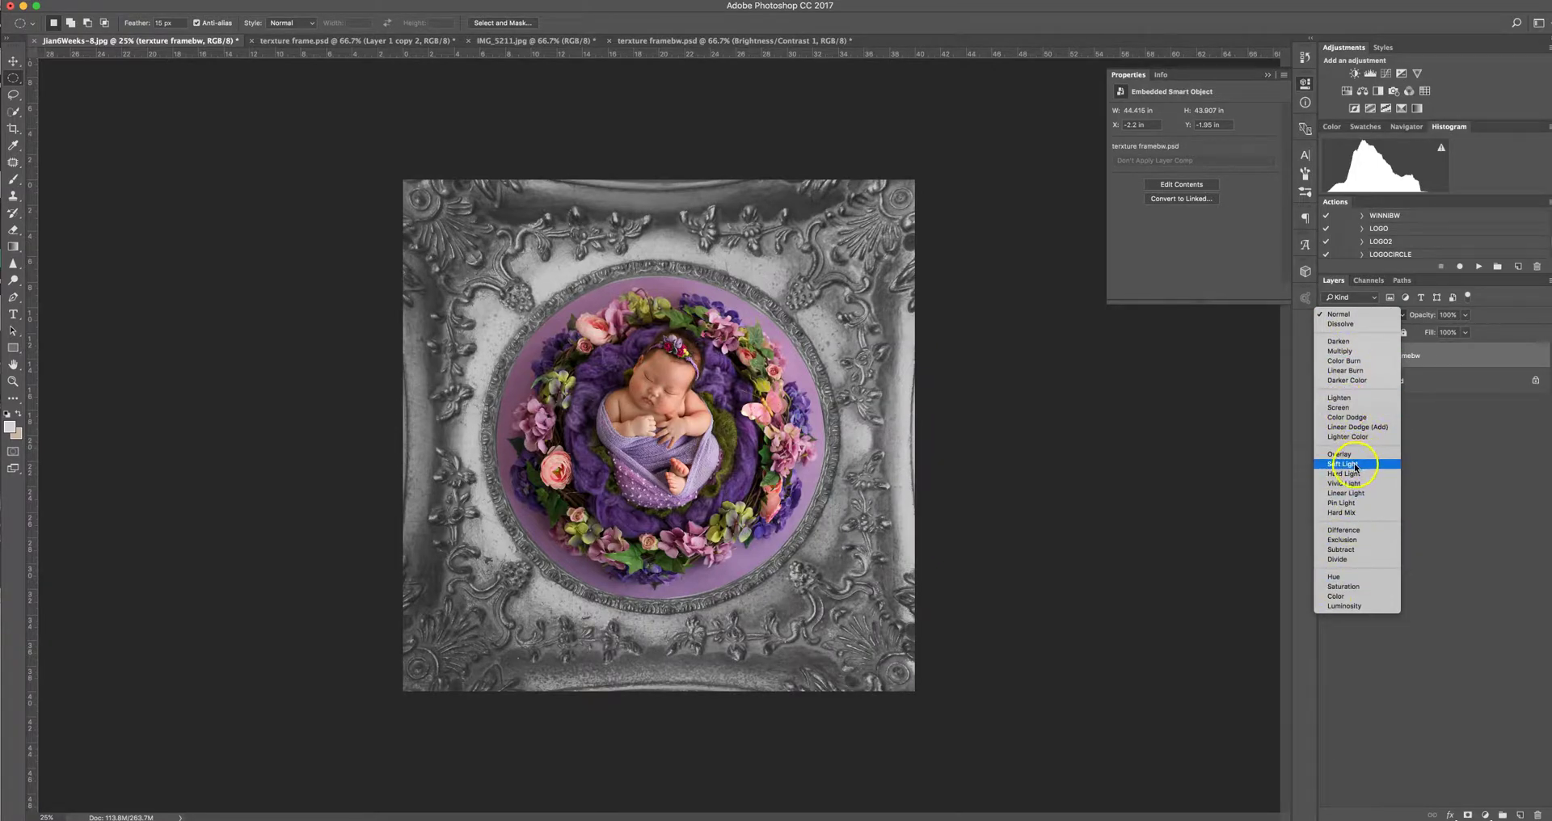
left_click(1339, 407)
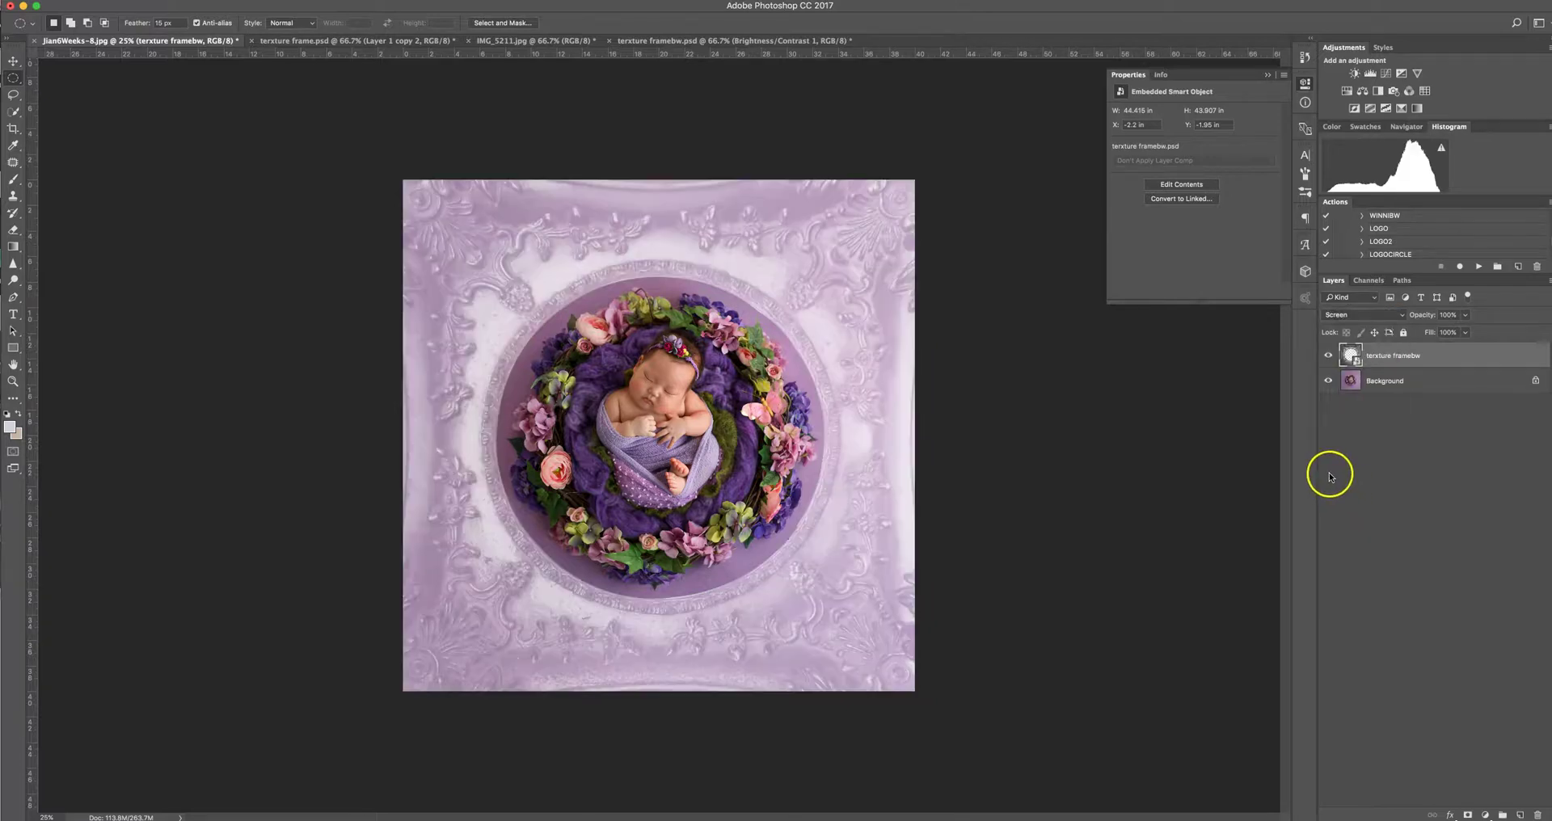
left_click(1362, 314)
left_click(1346, 356)
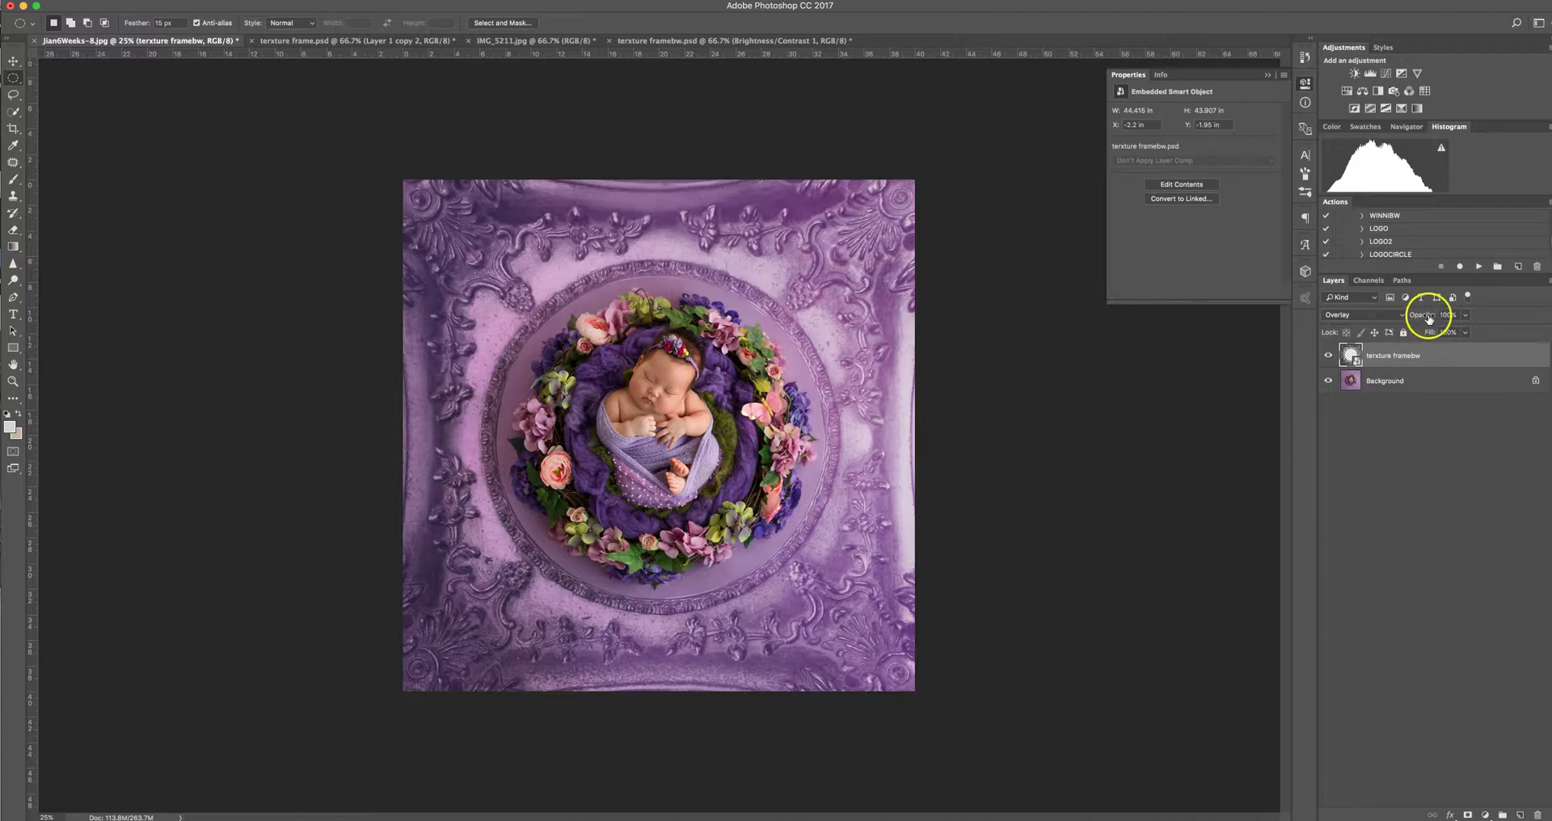
type("0")
key("Return")
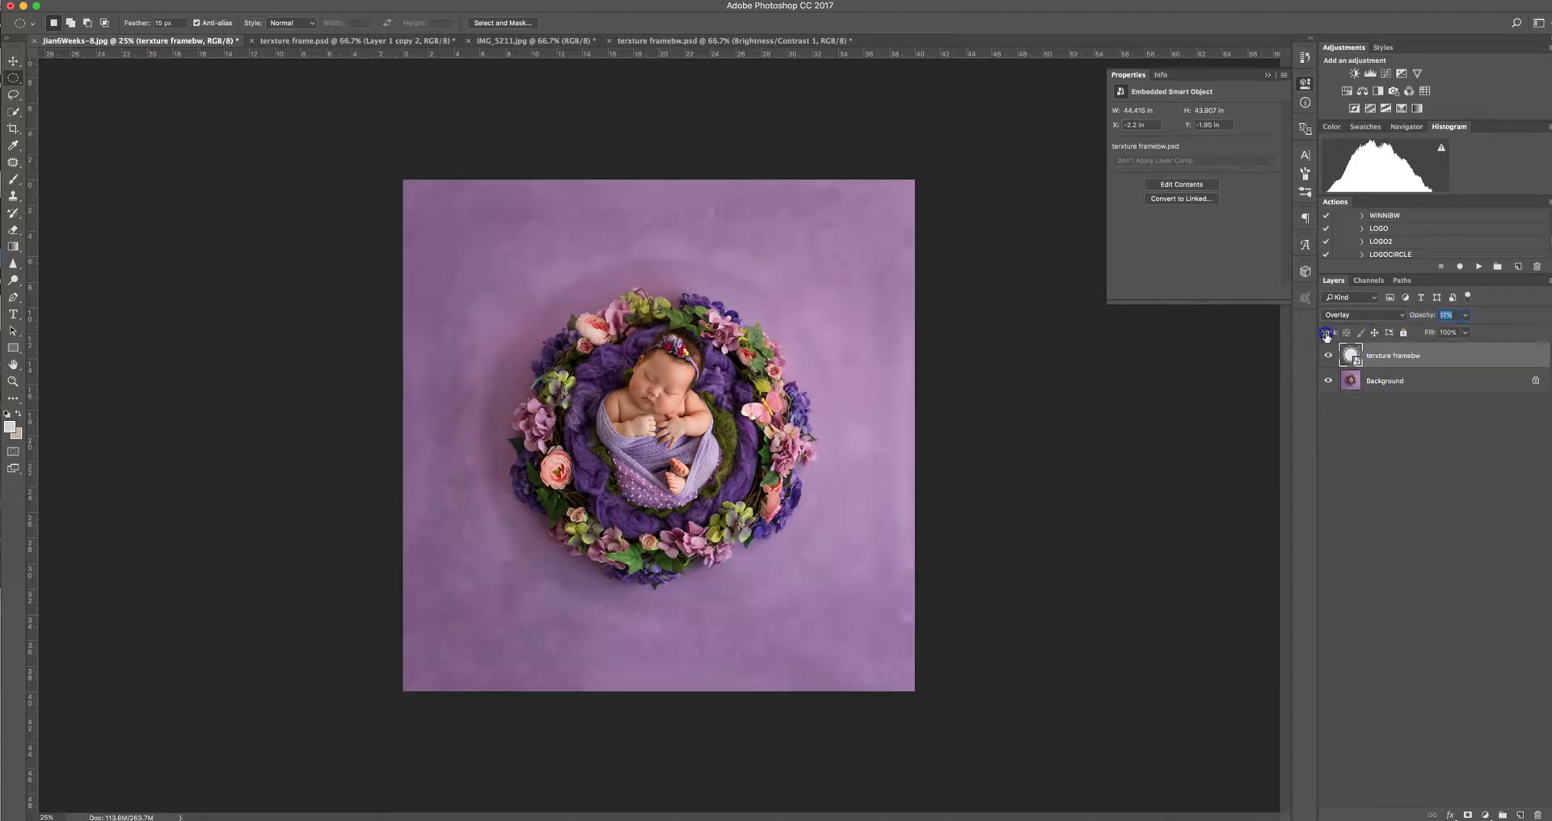
left_click(1307, 483)
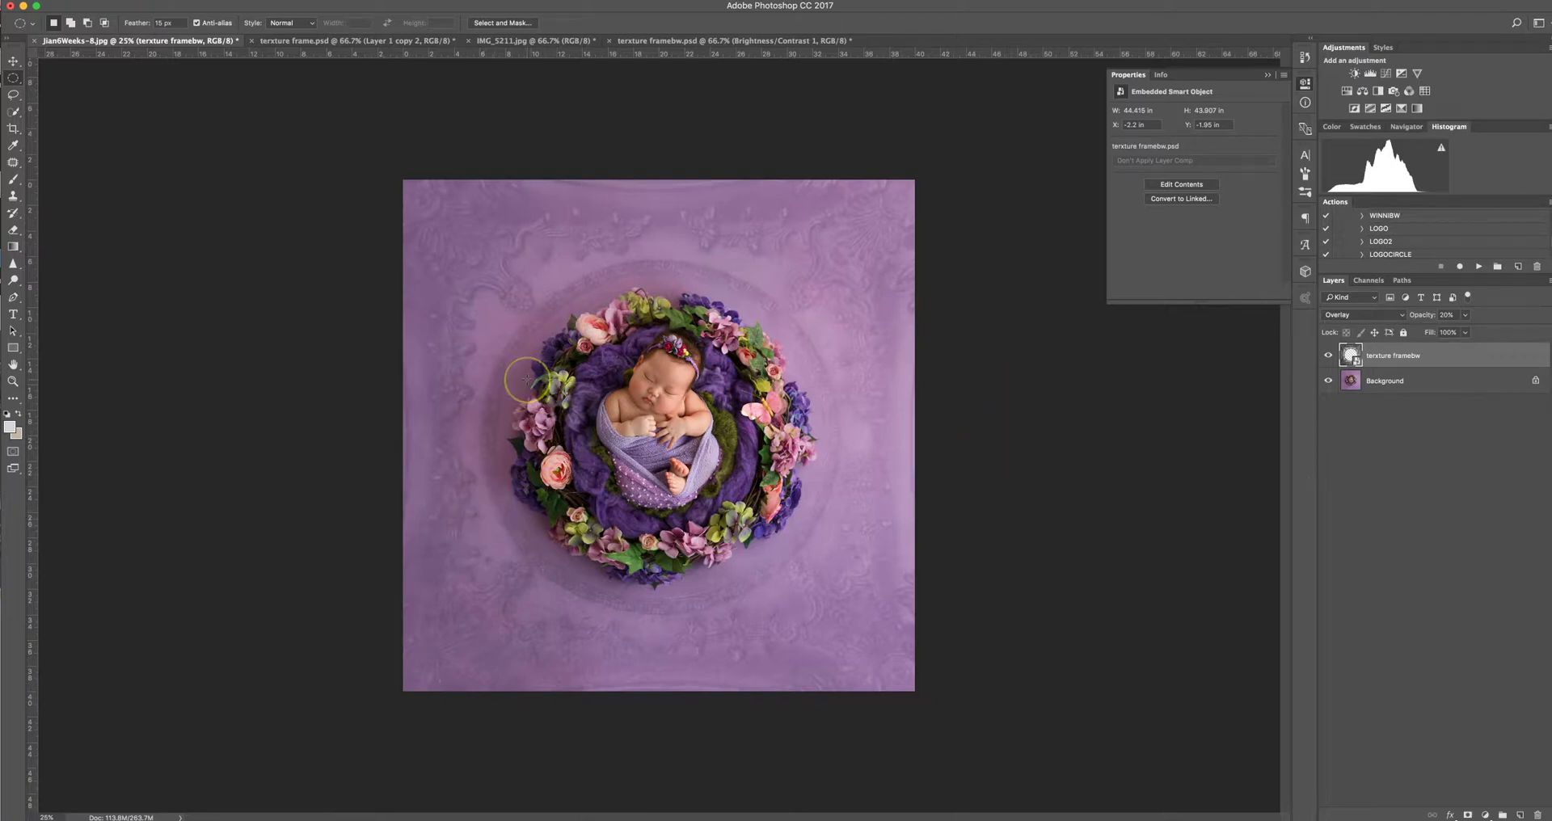
Merge the frame texture down into the Background and outline an area at the backdrop's top with the Patch Tool
key("super+e")
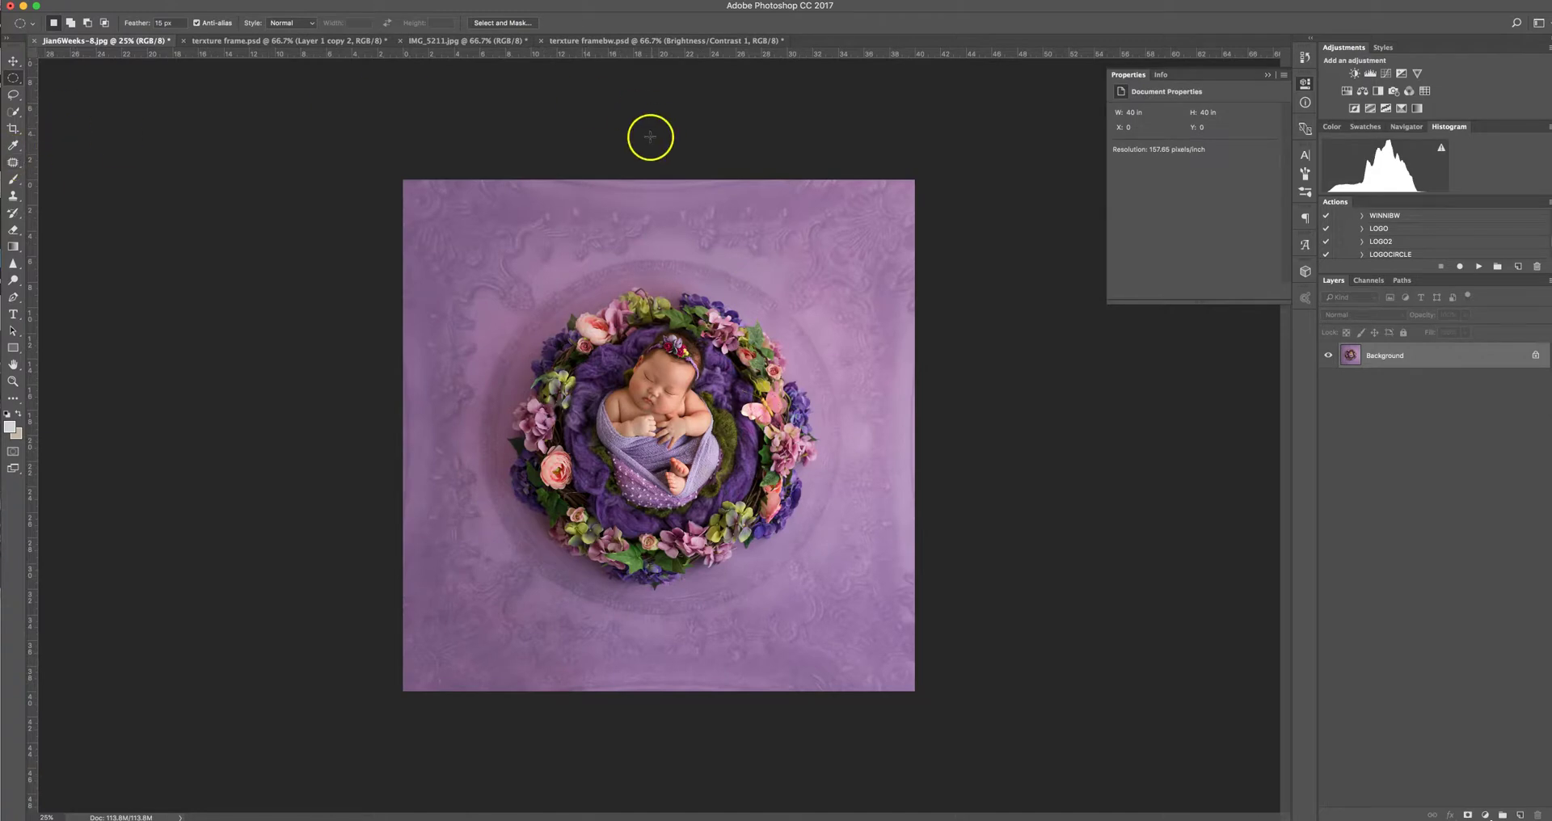
left_click(13, 163)
left_click(81, 186)
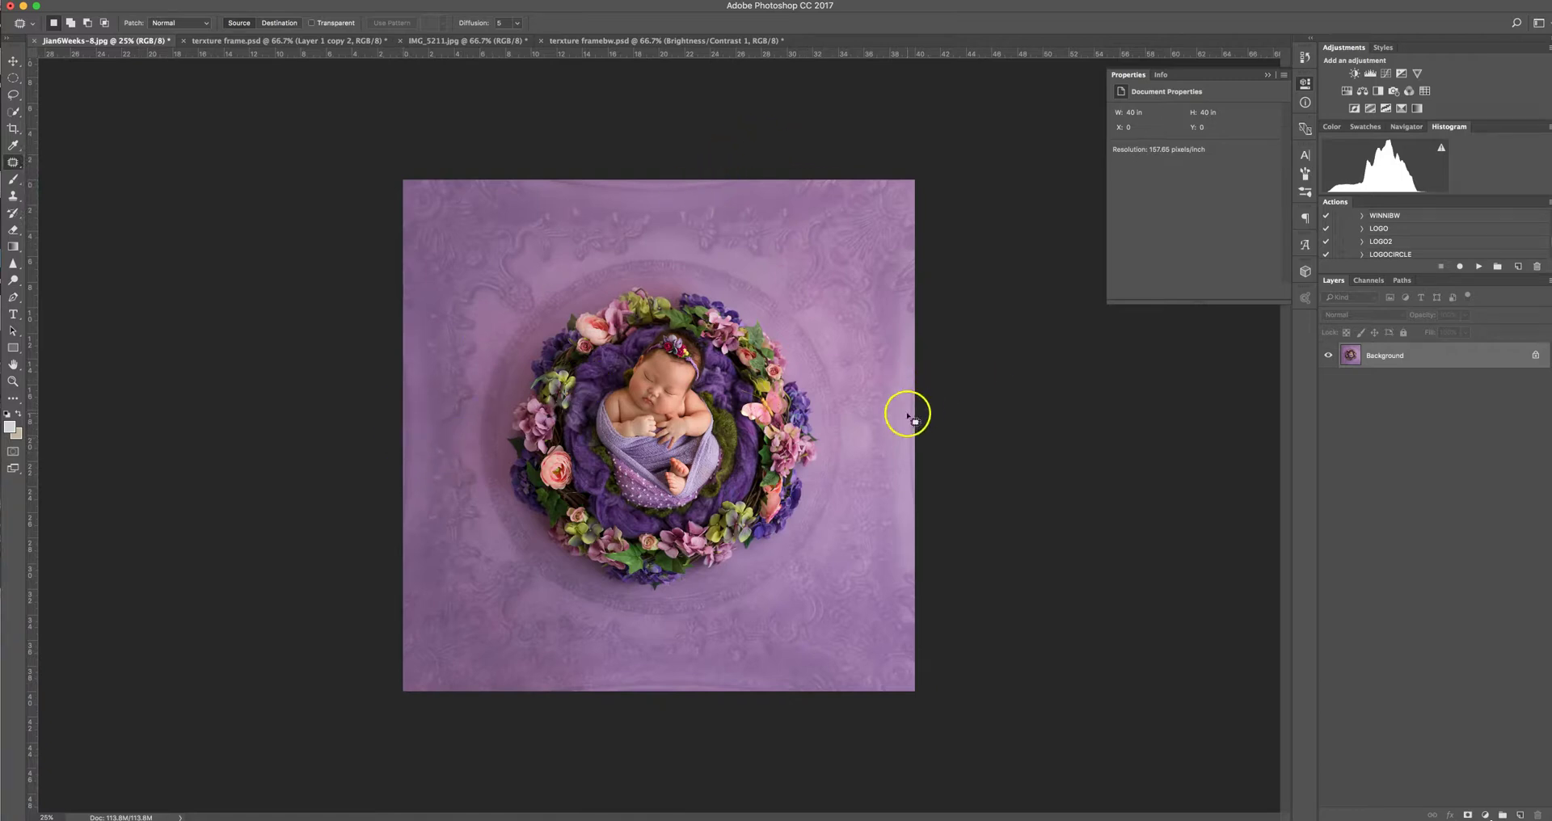
left_click(629, 196)
mouse_move(681, 194)
left_mouse_down()
mouse_move(538, 170)
mouse_move(680, 187)
mouse_move(575, 194)
mouse_move(661, 198)
mouse_move(754, 178)
mouse_move(548, 179)
mouse_move(750, 193)
mouse_move(704, 180)
left_mouse_up()
Duplicate the Background as Layer 1 and patch the right-edge area with clean backdrop
key("ctrl+j")
left_click(540, 172)
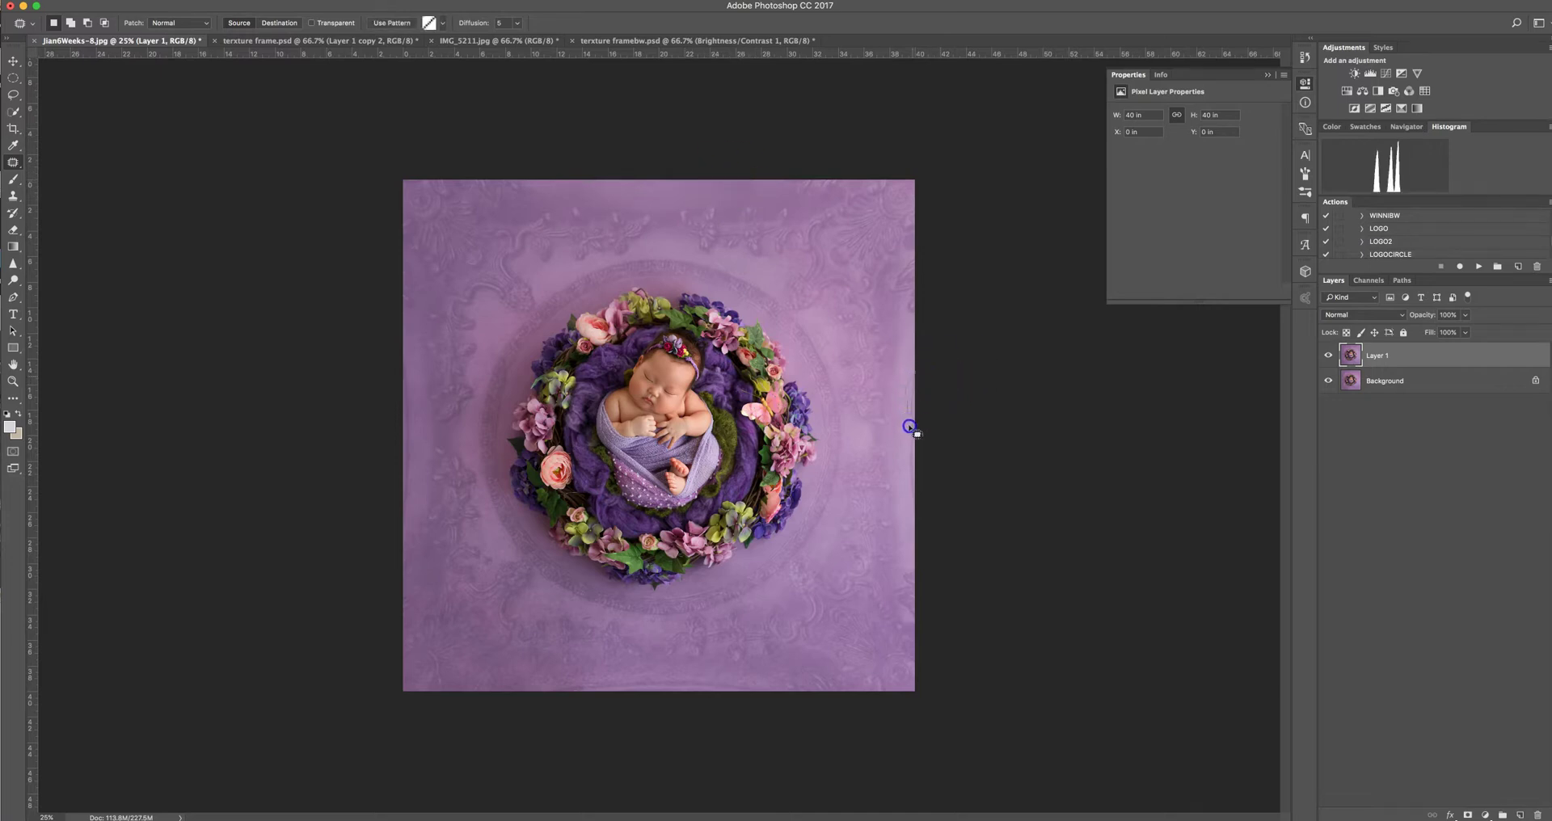
mouse_move(910, 531)
left_mouse_down()
mouse_move(901, 509)
mouse_move(884, 544)
left_mouse_up()
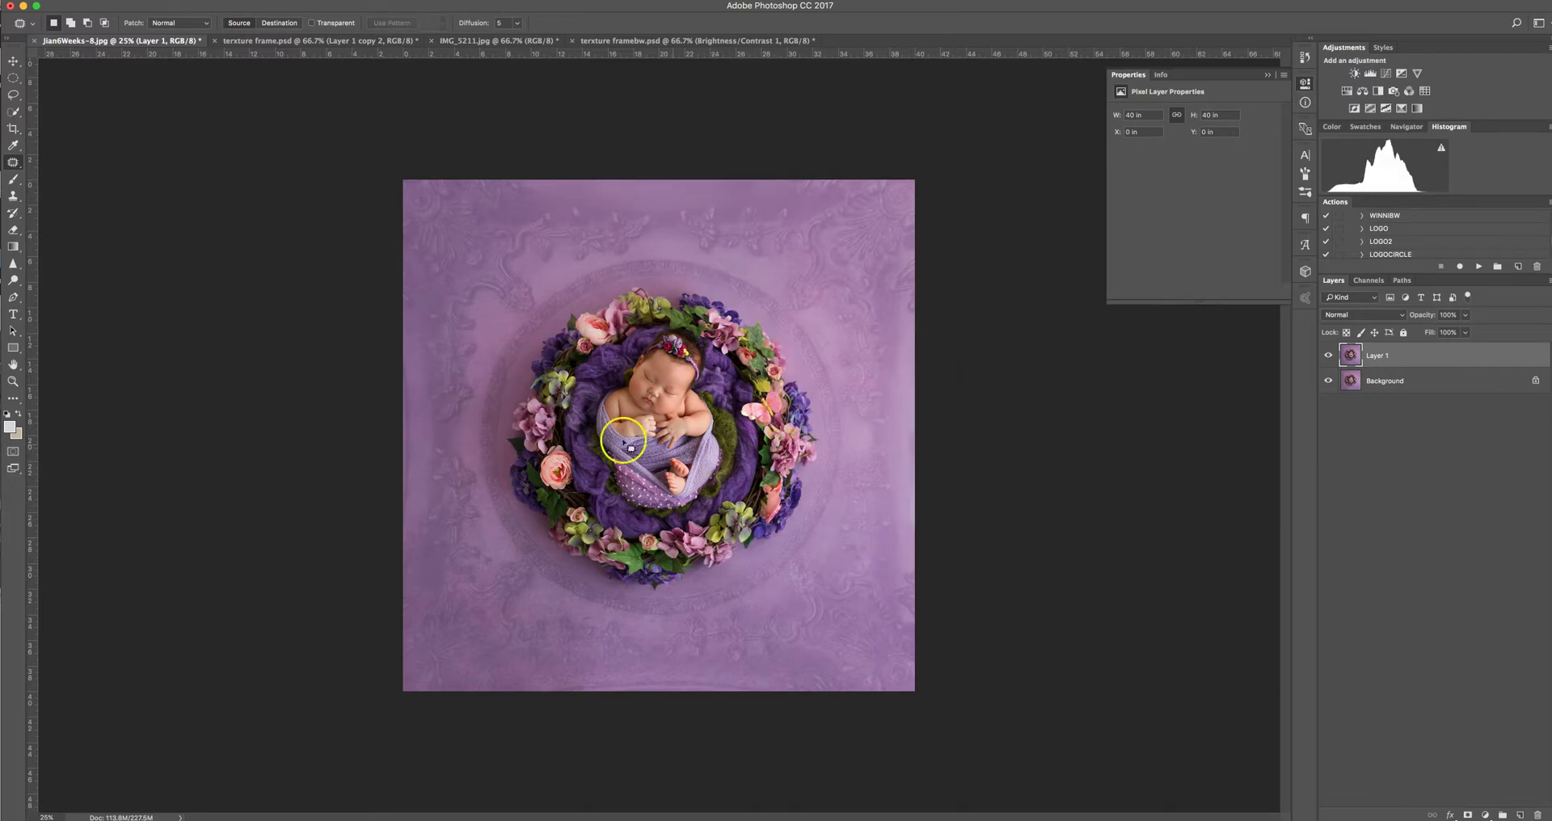